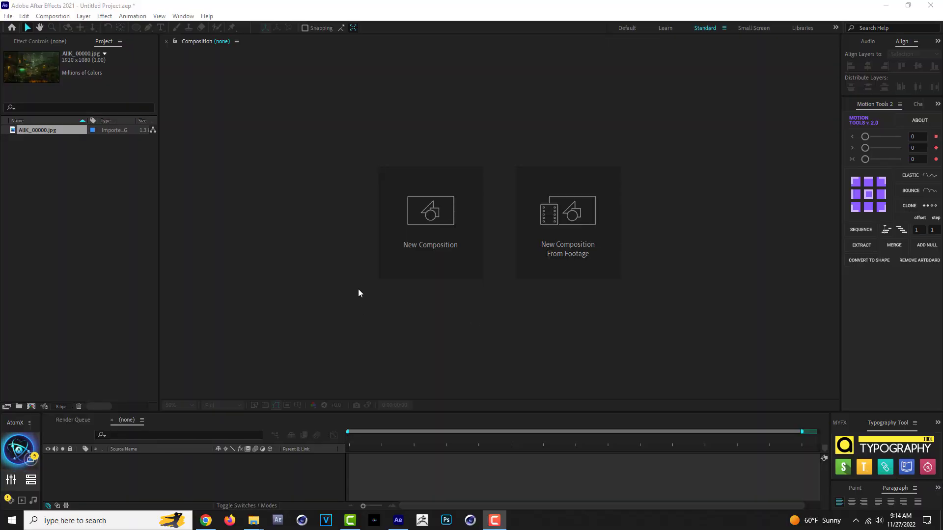
Create a 29.97 fps composition and place AIIK_00000.jpg in it as its layer
click(434, 231)
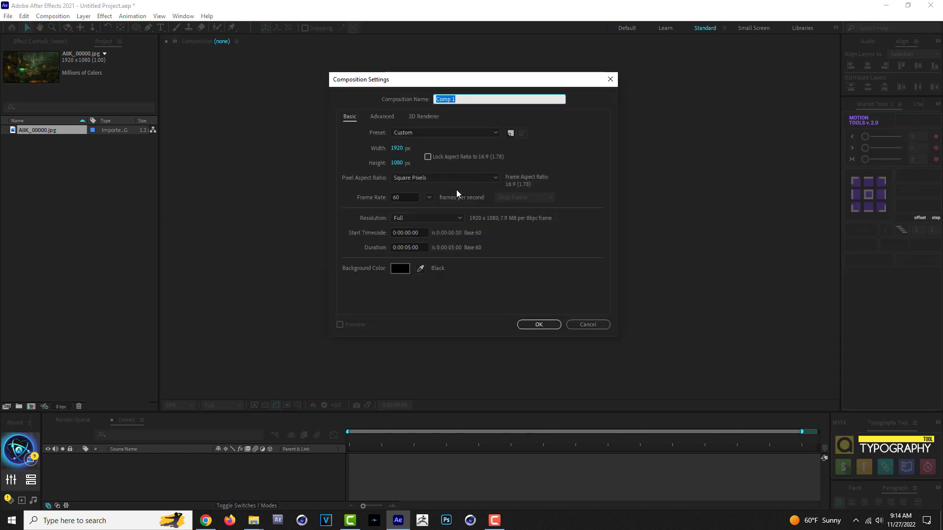
click(429, 198)
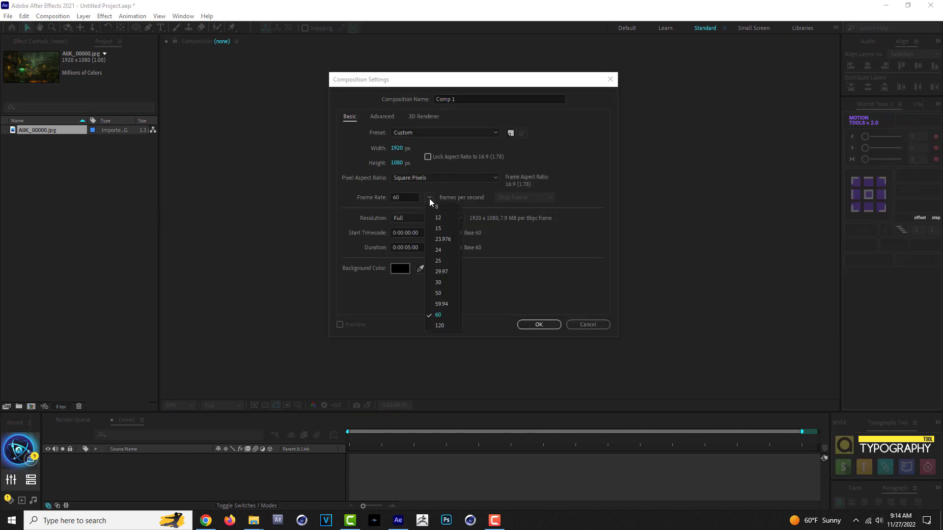
click(446, 271)
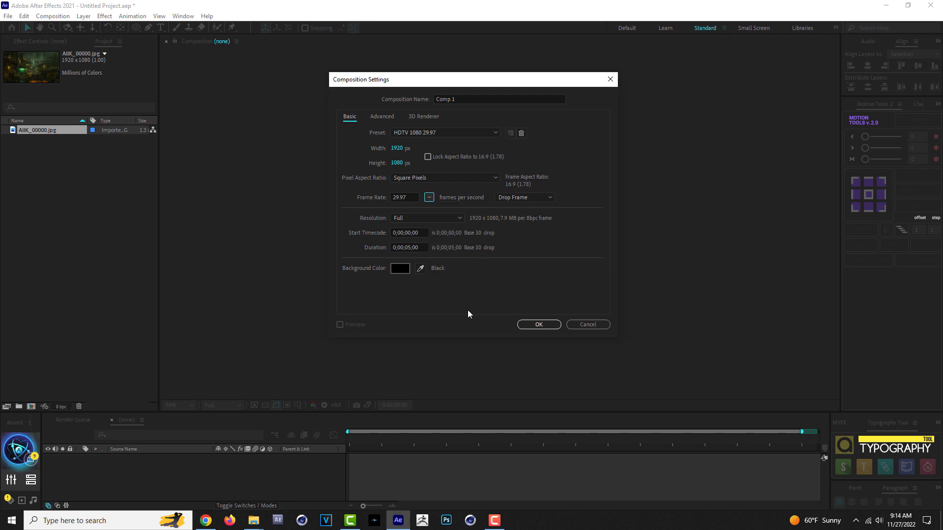
click(542, 326)
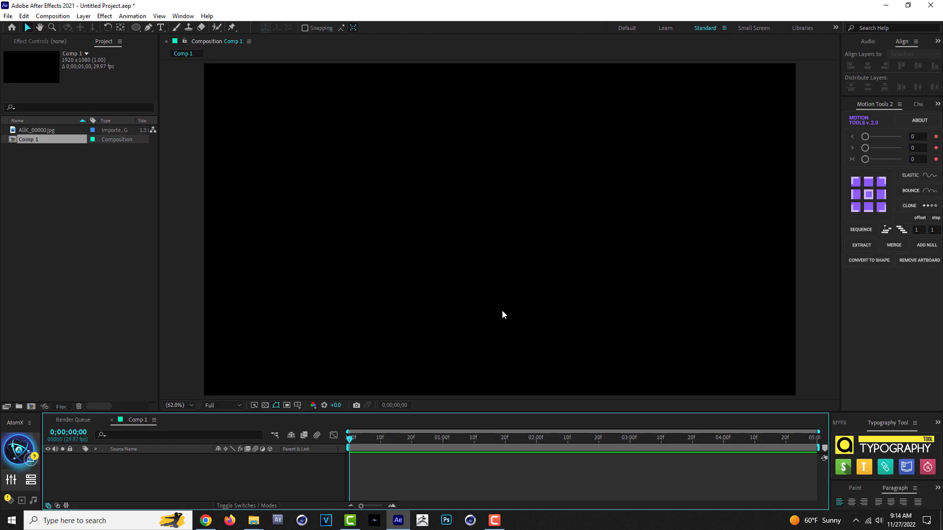
key(comma)
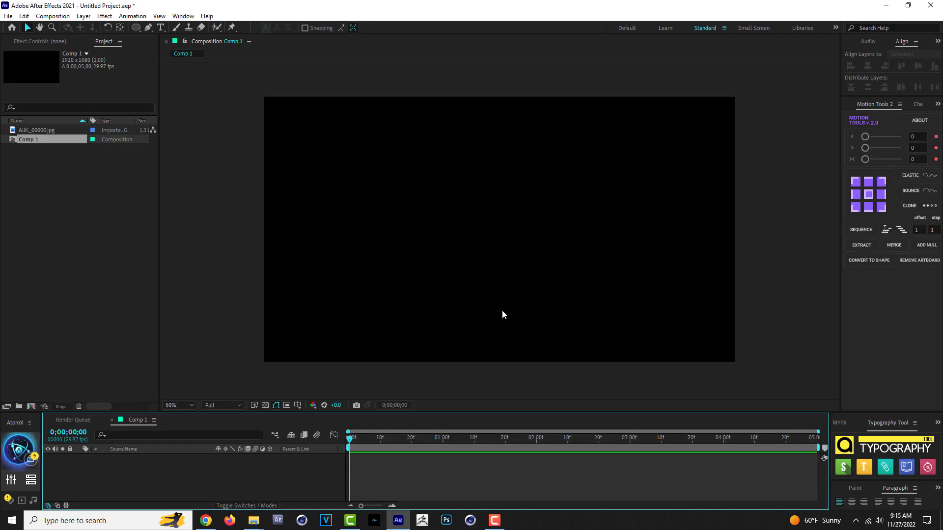
drag(46, 130, 497, 226)
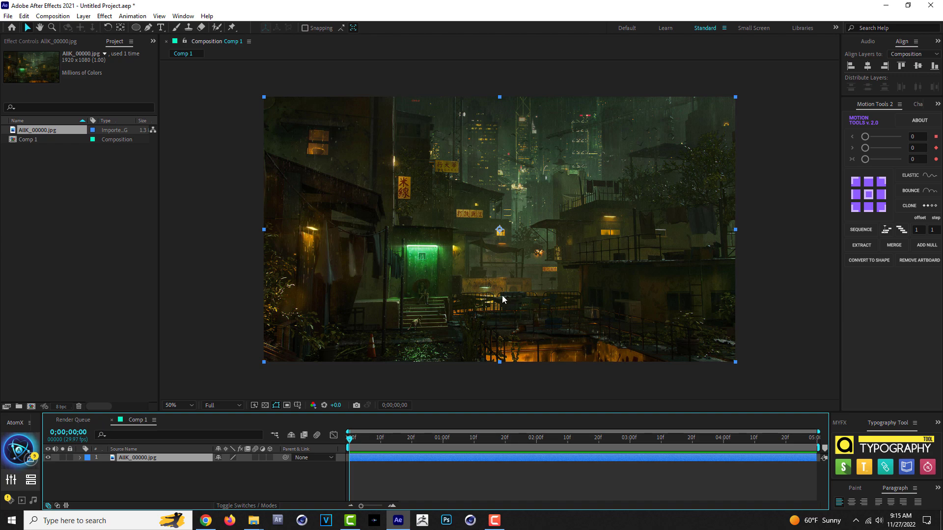
Add an adjustment layer above the city image
click(84, 15)
mouse_move(216, 29)
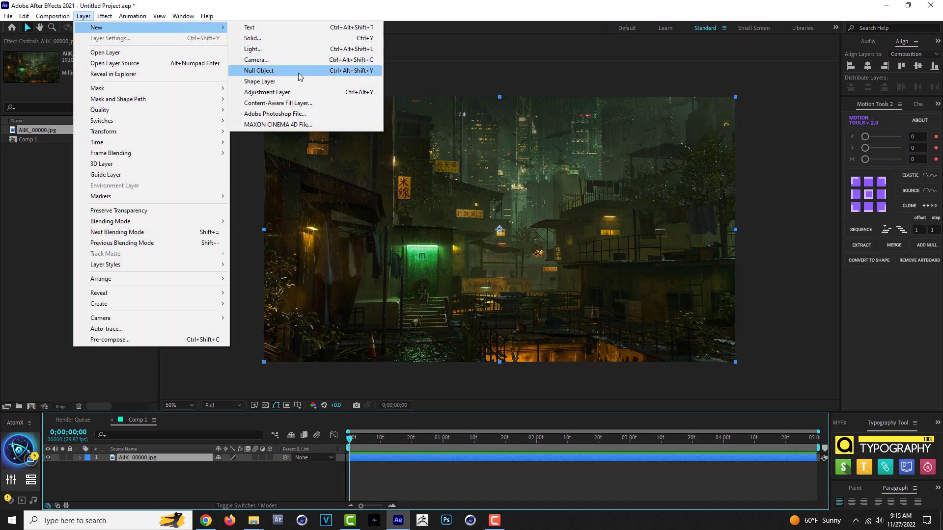
click(290, 93)
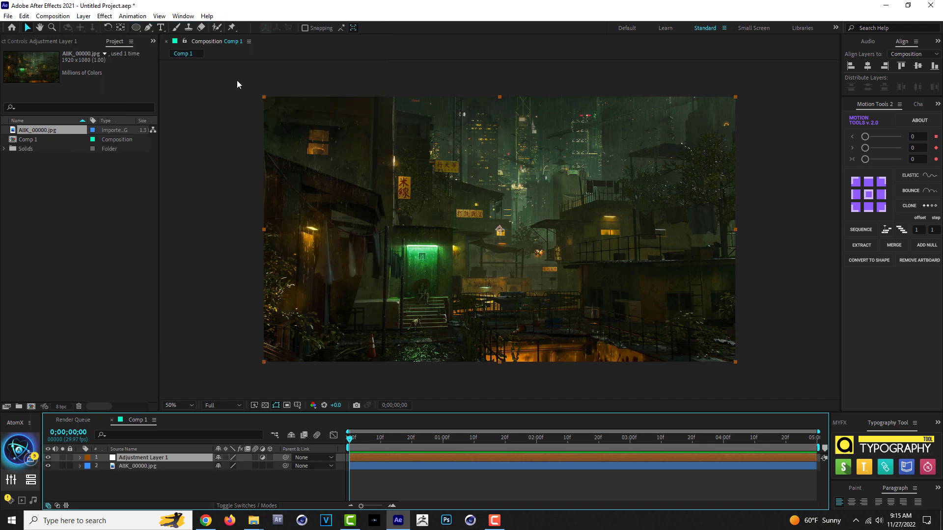
Apply Gaussian Blur to the adjustment layer with Blurriness 13.7
click(105, 16)
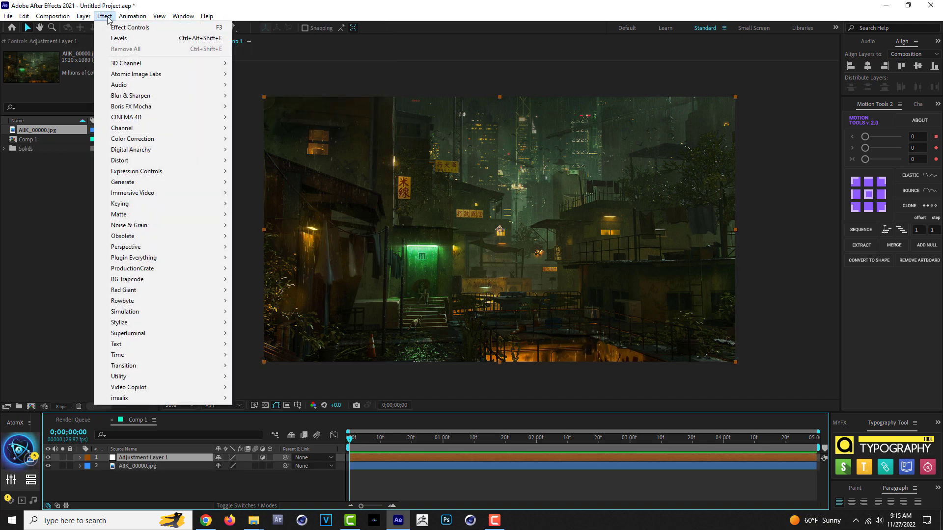
mouse_move(229, 98)
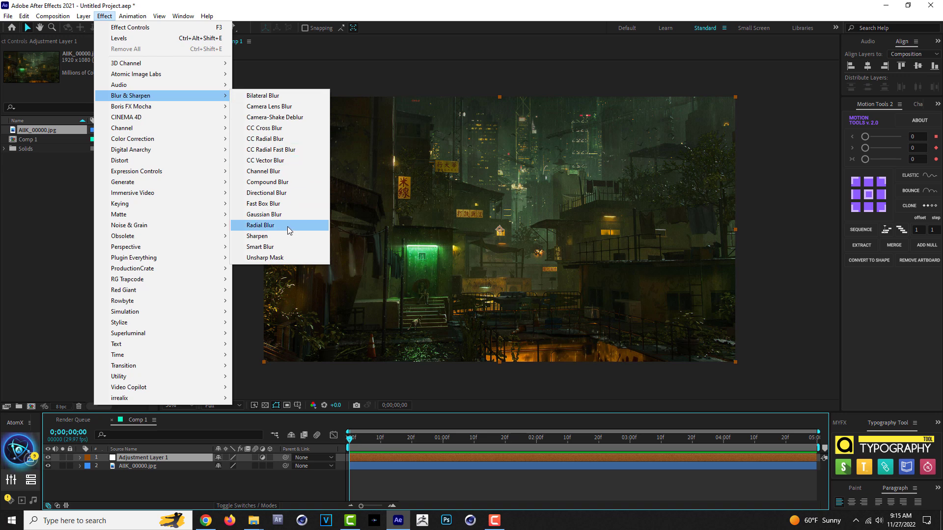
click(270, 214)
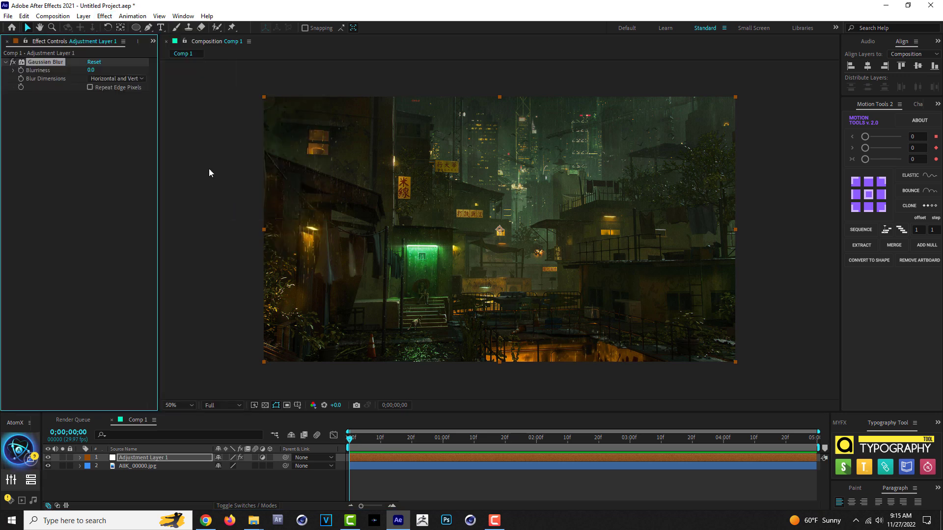
drag(91, 70, 159, 72)
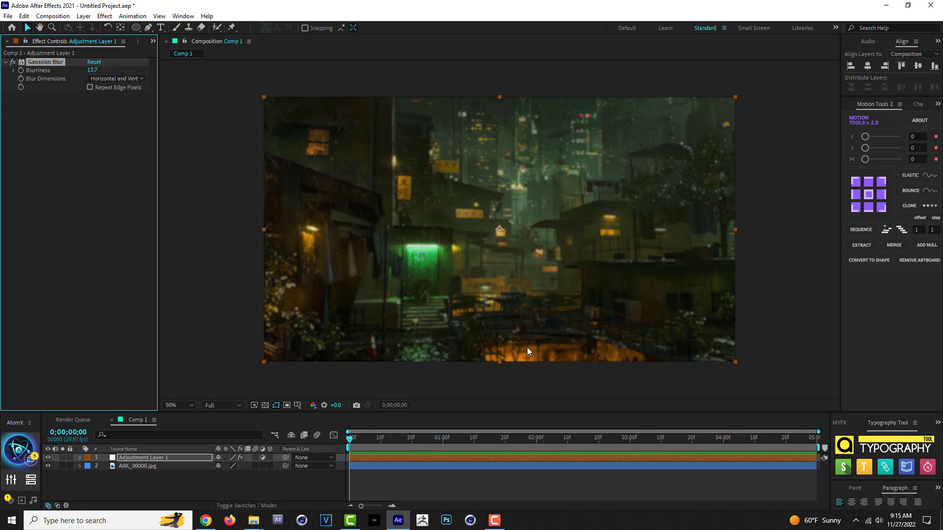
drag(139, 29, 175, 48)
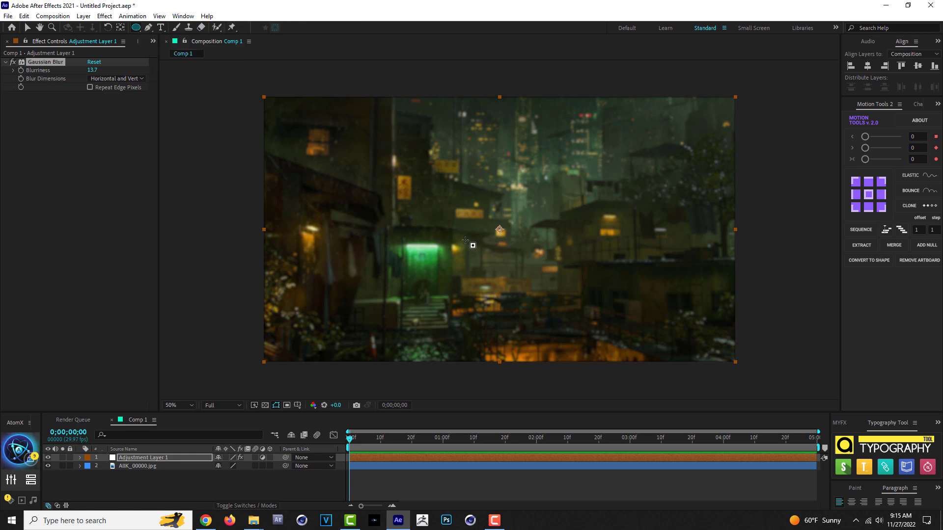
Draw a large elliptical mask over the image centre, invert it, and feather it 163 pixels
drag(500, 229, 669, 300)
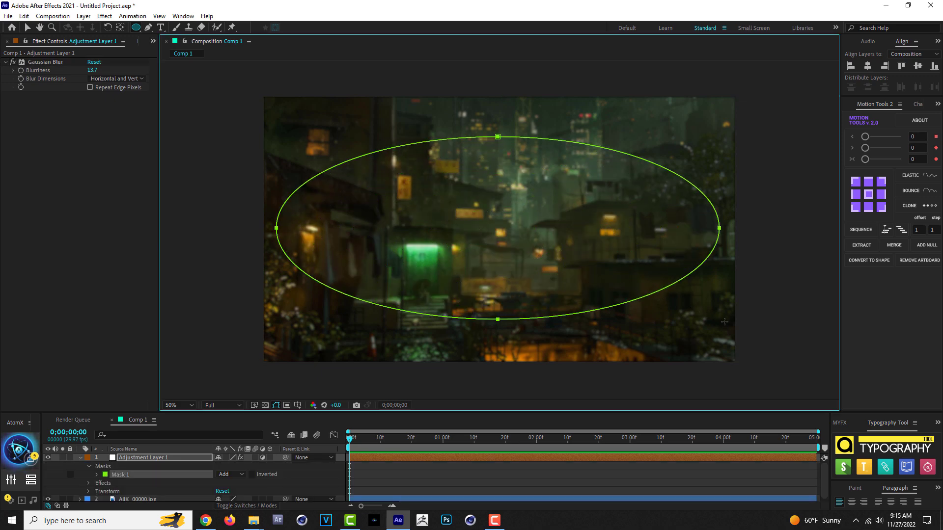
drag(669, 301, 728, 330)
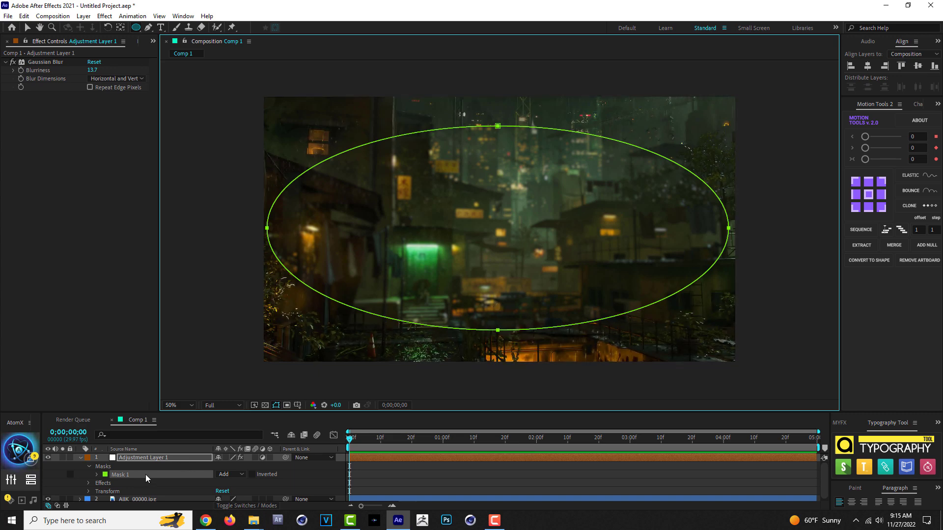
click(252, 475)
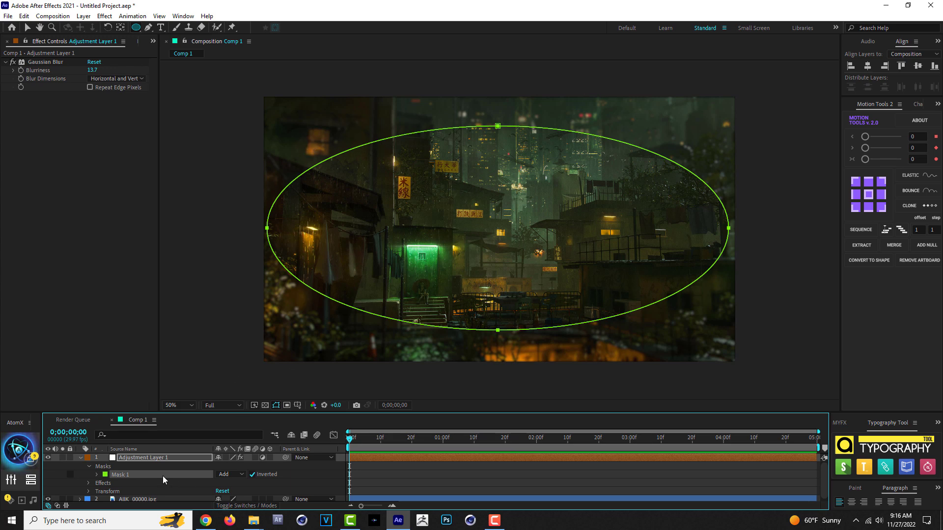
key(f)
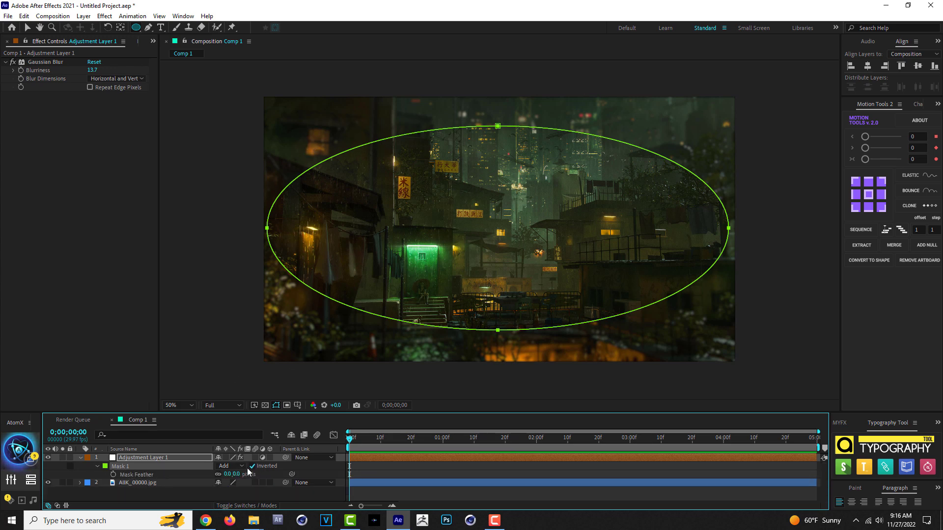
drag(228, 474, 309, 462)
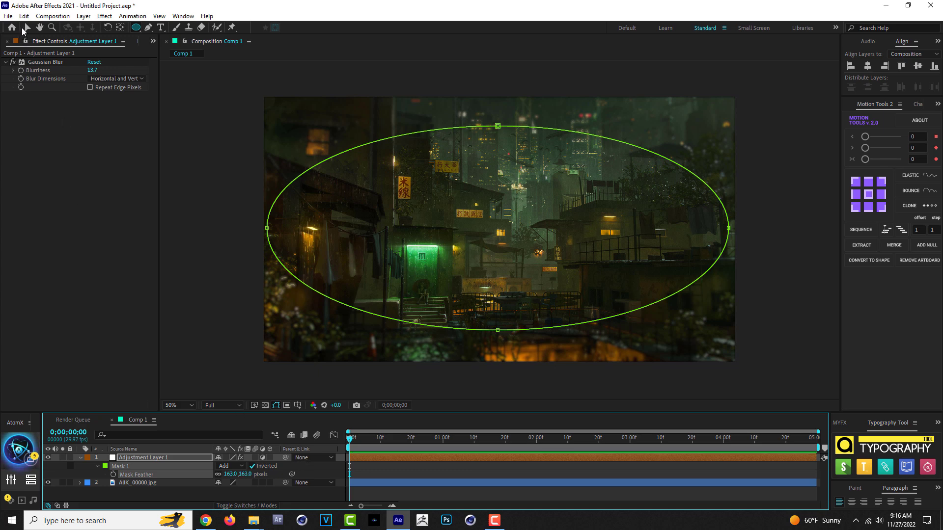
click(28, 28)
click(777, 155)
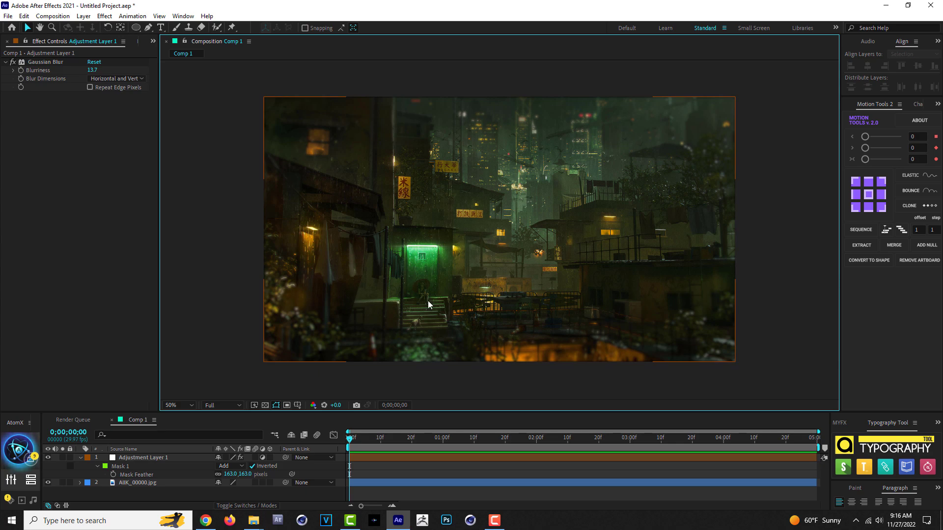
Raise Gaussian Blur Blurriness to 35.2 and inspect the blurred edges at 100% zoom
key(period)
drag(259, 312, 275, 251)
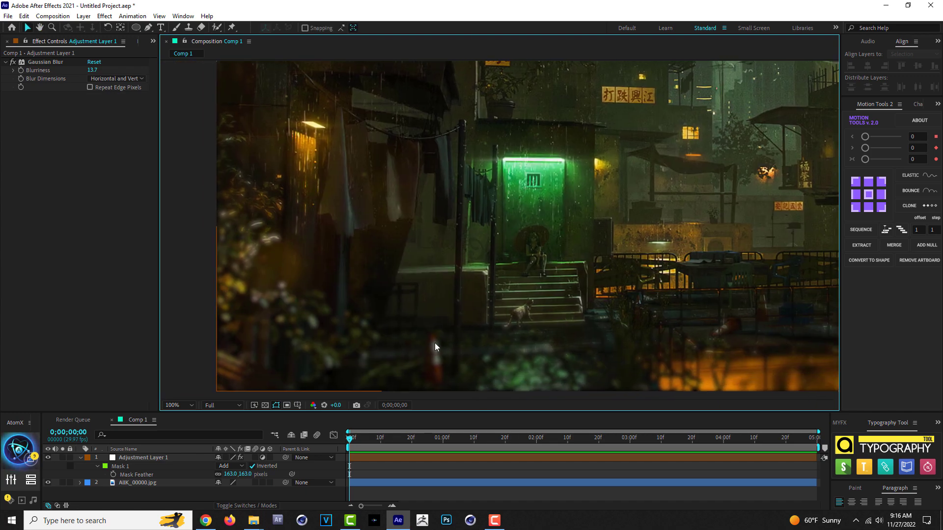
drag(89, 70, 191, 69)
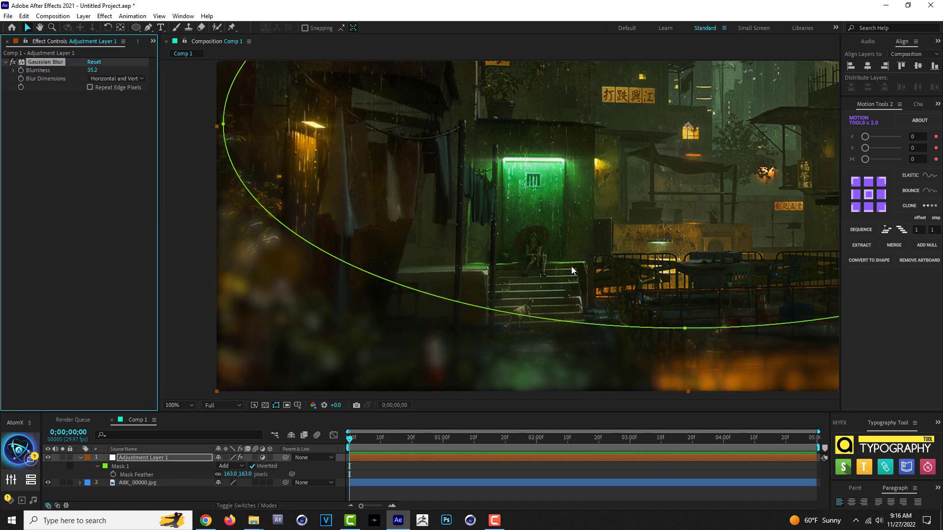
scroll(571, 273, down, 4)
scroll(564, 270, up, 2)
drag(574, 208, 468, 235)
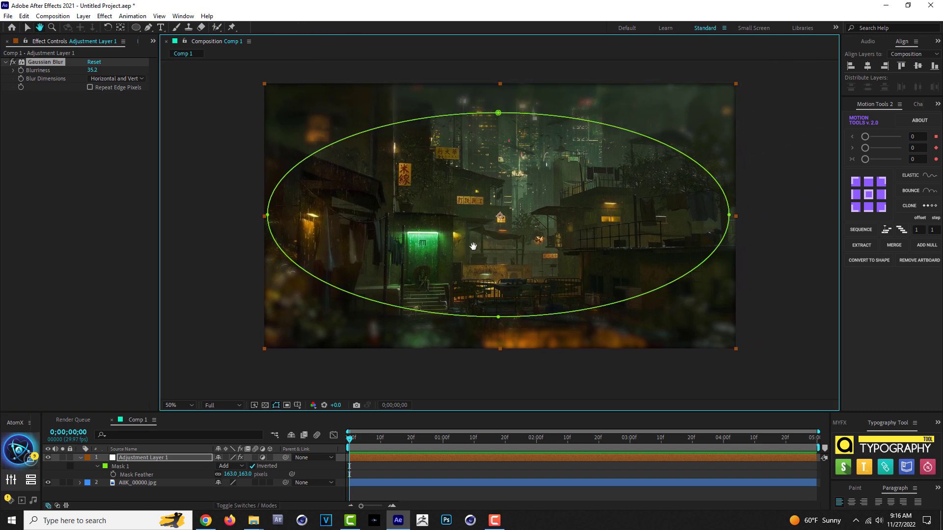
click(773, 180)
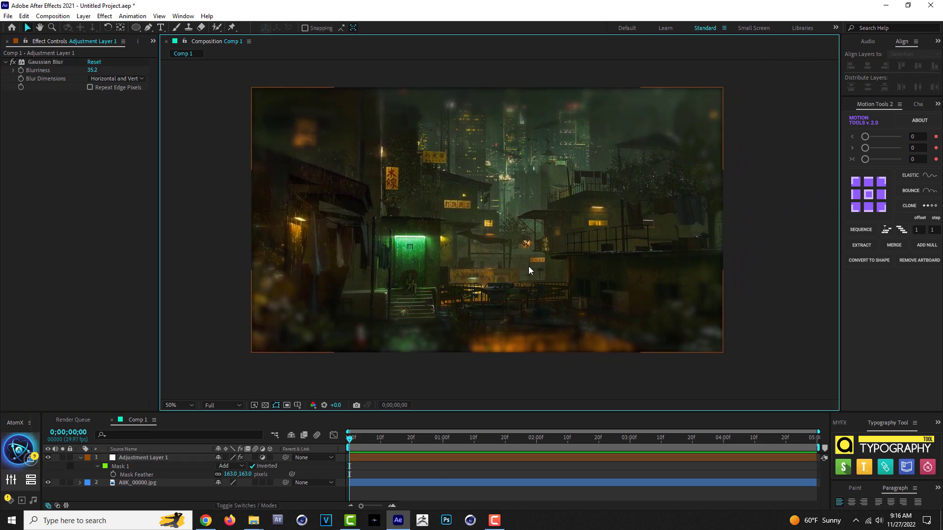
Collapse the adjustment layer's properties and select the adjustment layer
click(81, 458)
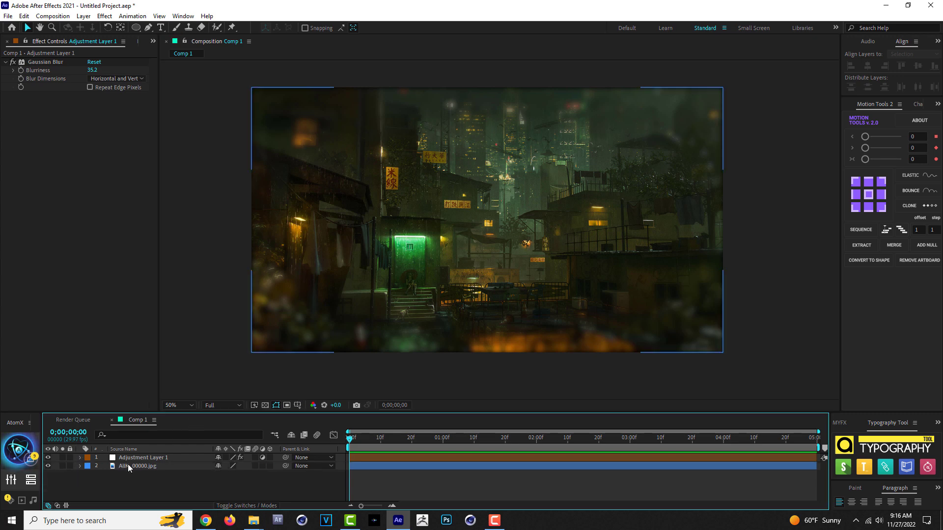
click(134, 457)
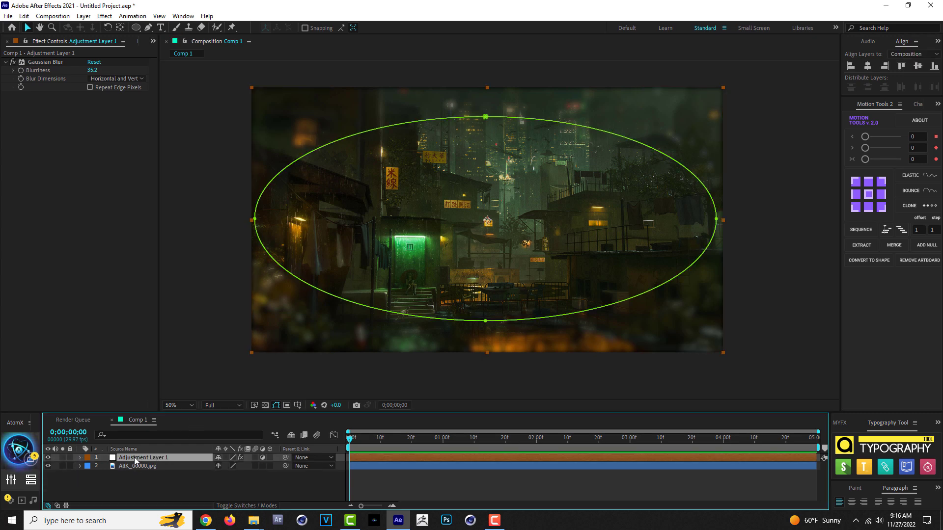
click(24, 16)
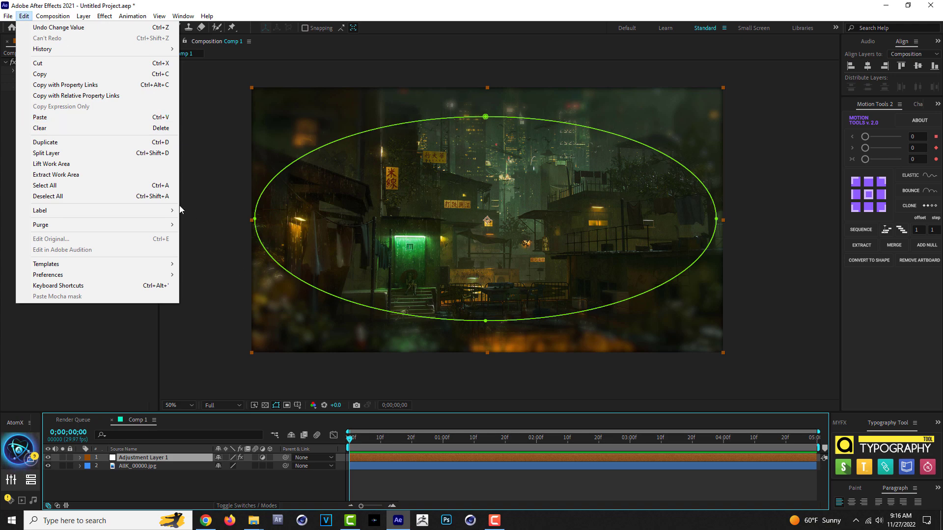
Delete the adjustment layer and add a black 1920×1080 solid named Map
click(65, 129)
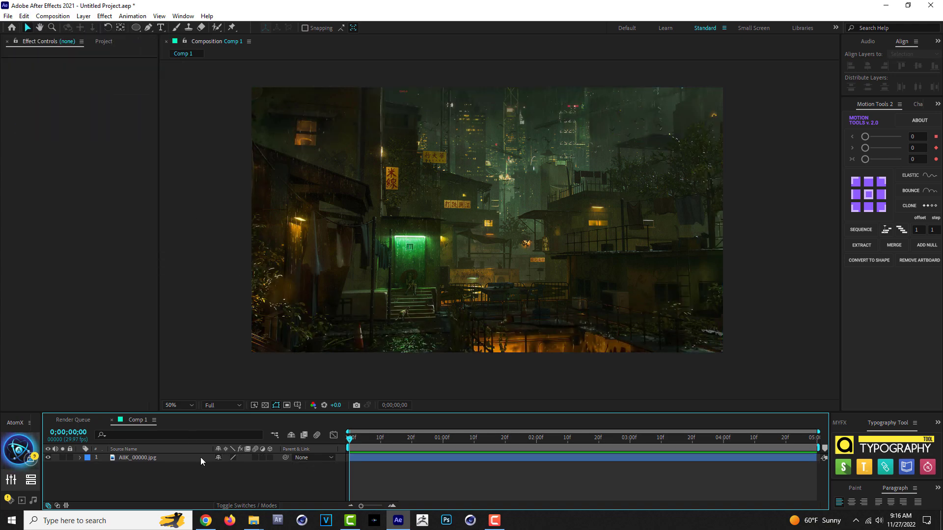
click(83, 16)
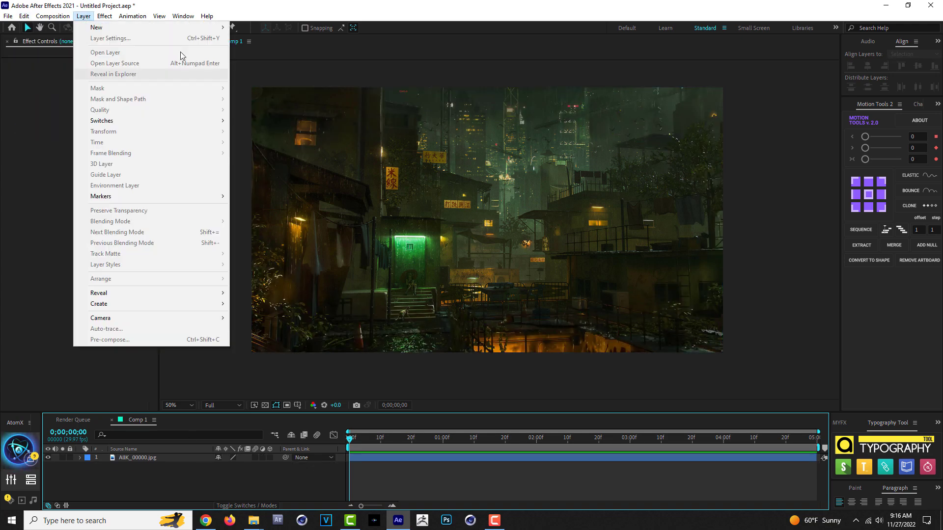
mouse_move(219, 27)
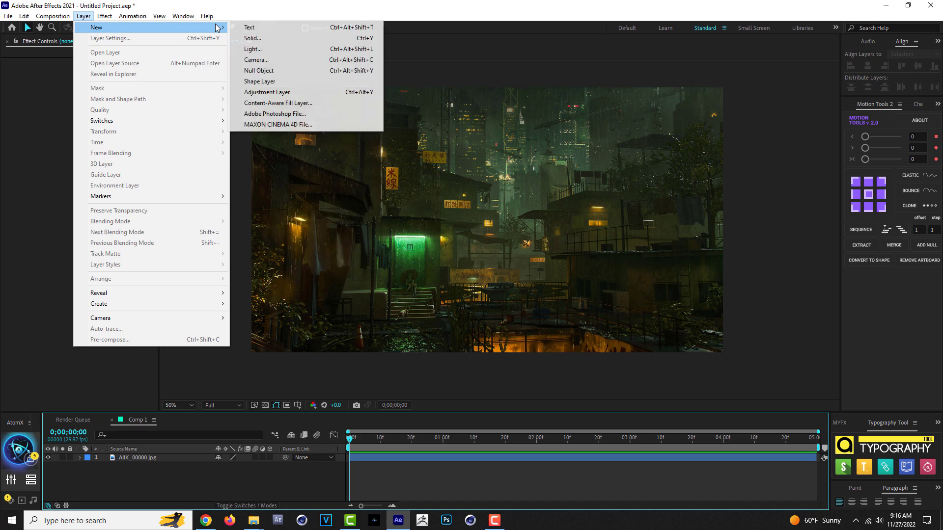
click(272, 38)
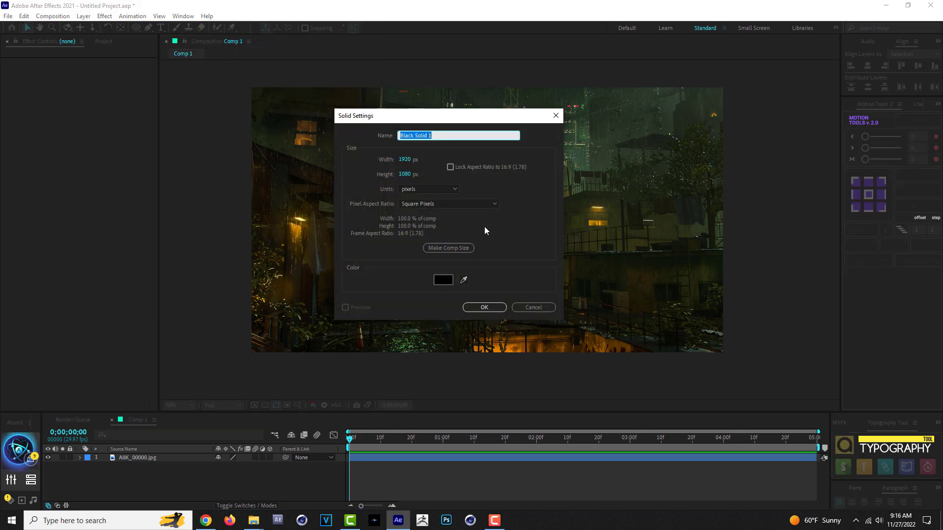
text(Map)
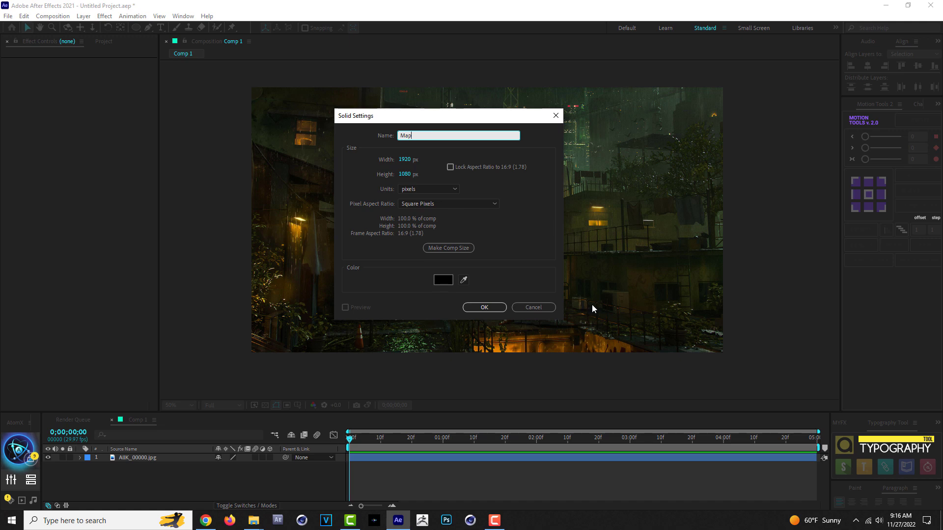
click(488, 306)
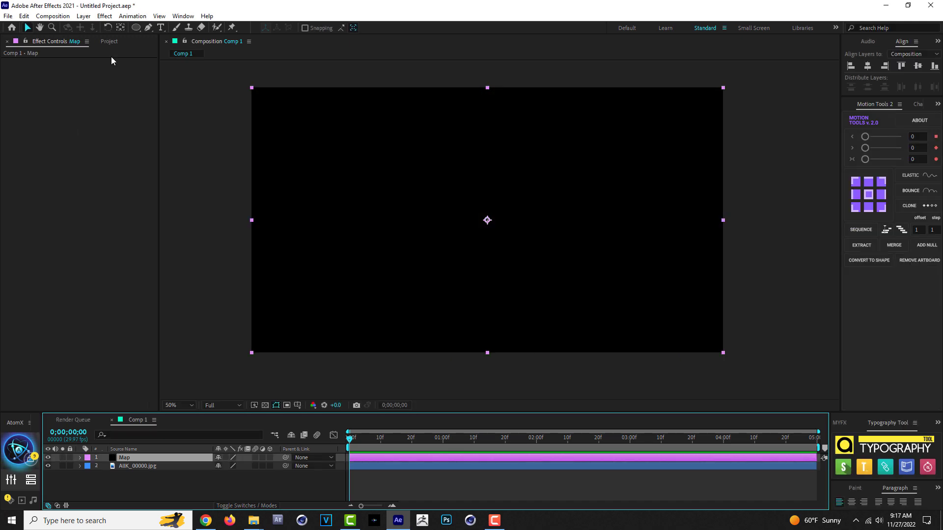
Apply Gradient Ramp to the Map layer with Ramp Shape set to Radial Ramp
click(107, 17)
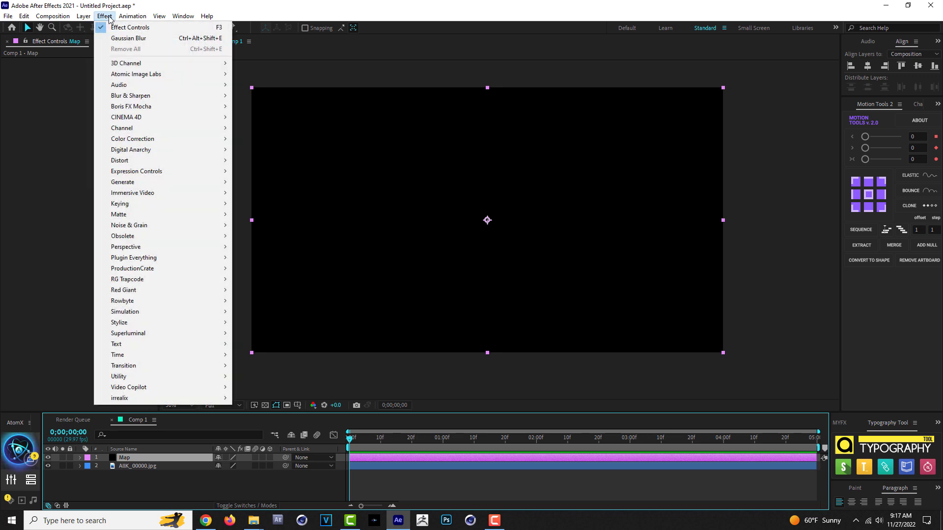
mouse_move(219, 149)
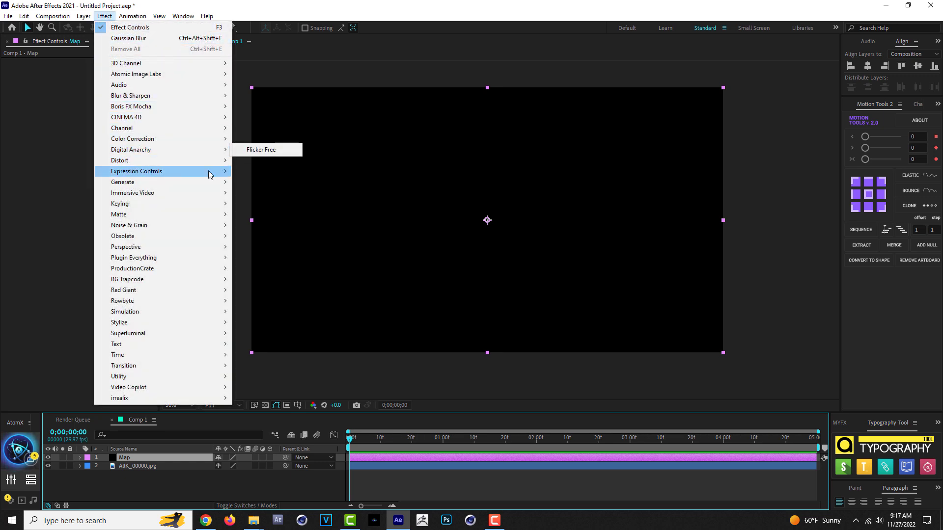
mouse_move(206, 182)
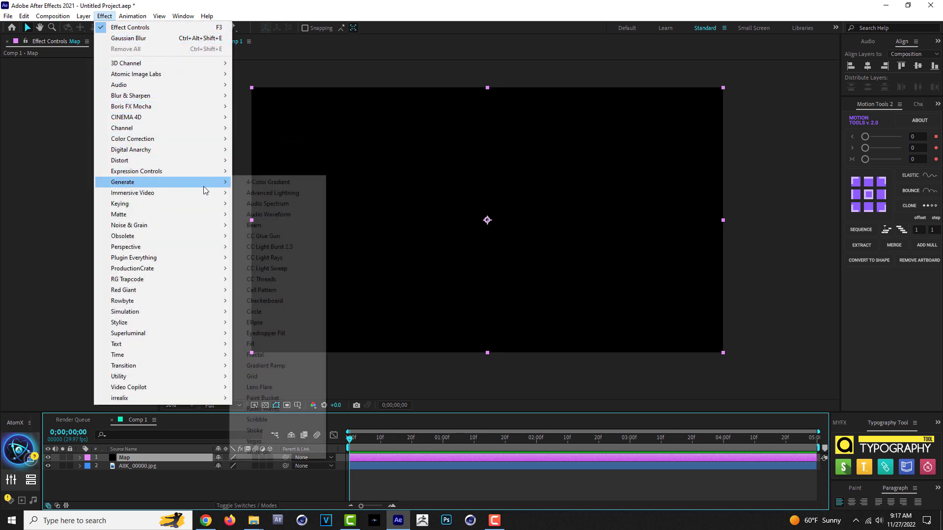
click(293, 367)
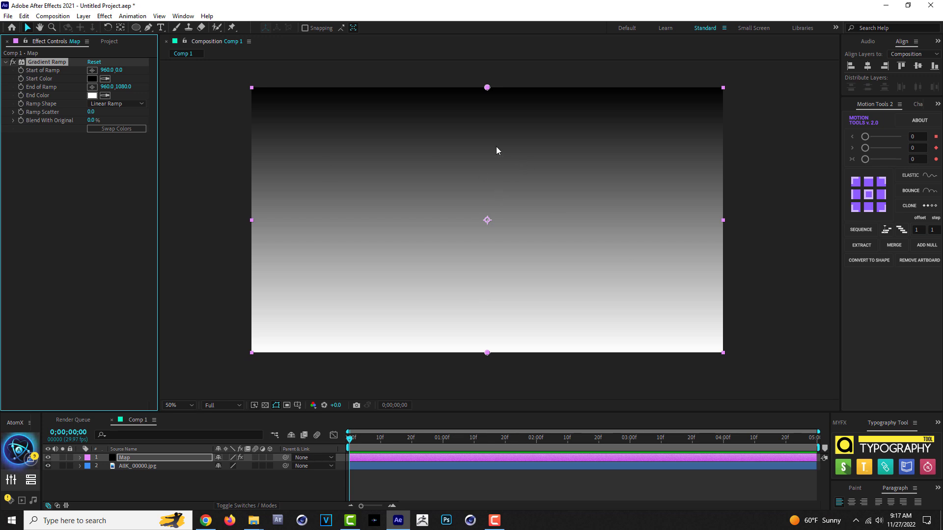
click(140, 104)
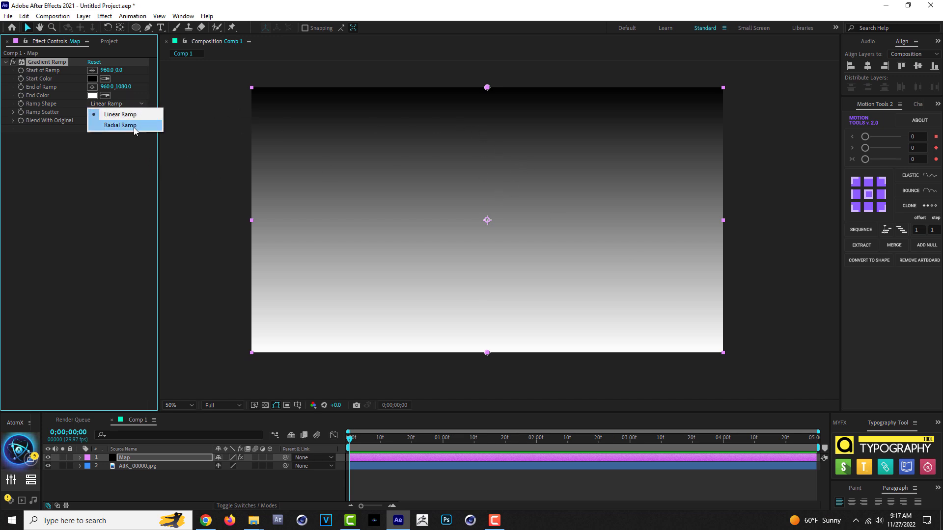
click(135, 125)
Centre the gradient start, stretch its end far below the frame, then hide Map
drag(486, 88, 488, 221)
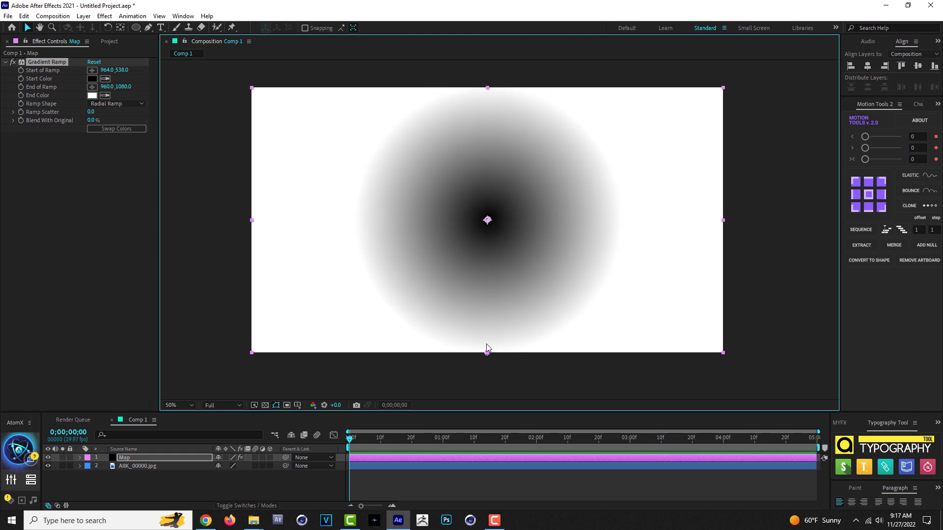
key(comma)
key(comma)
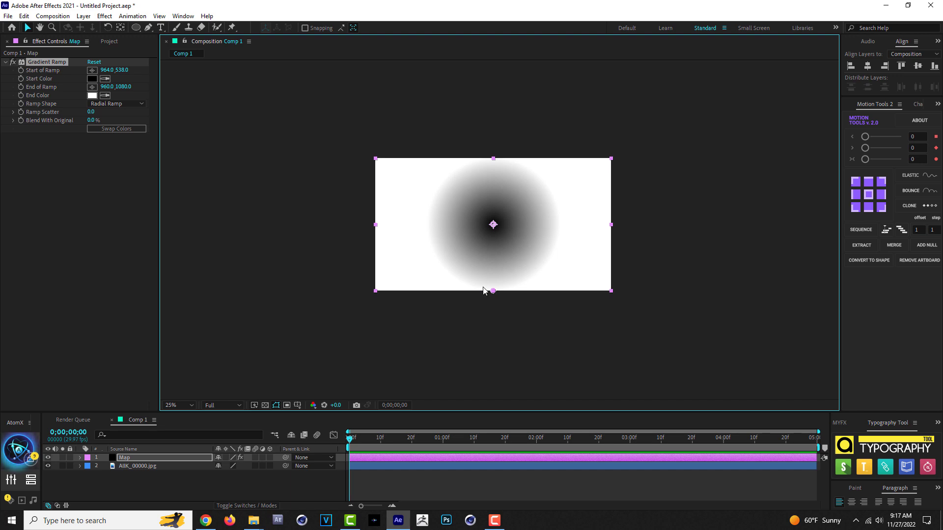
drag(493, 292, 494, 382)
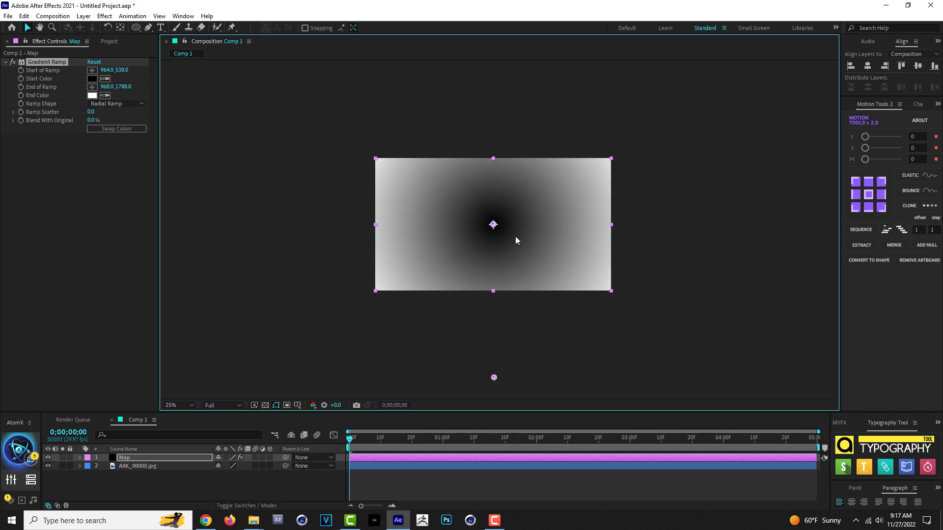
key(period)
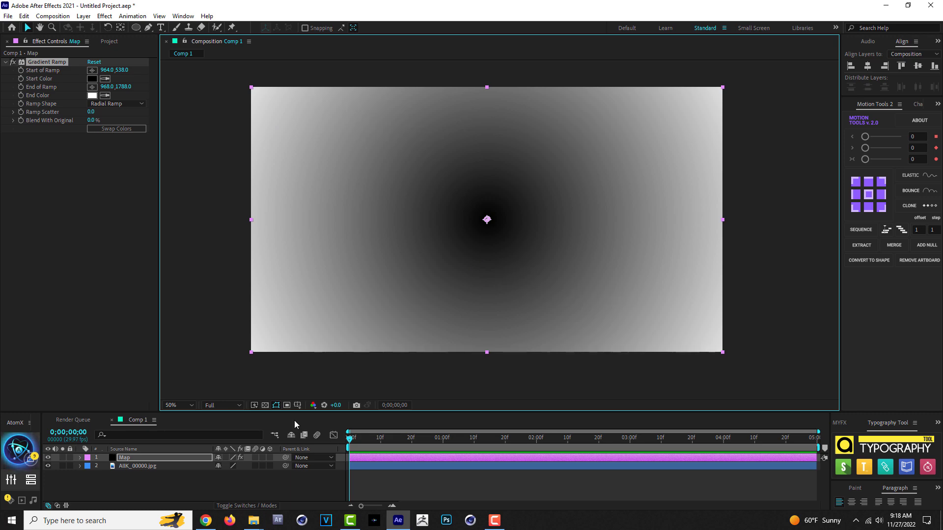
click(49, 458)
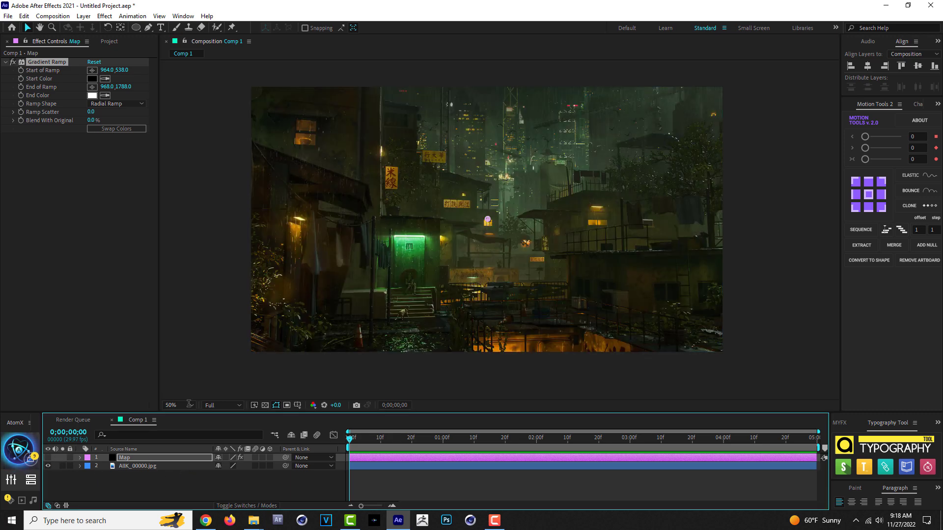
Add a new solid layer named Blur at the top of the stack
click(82, 19)
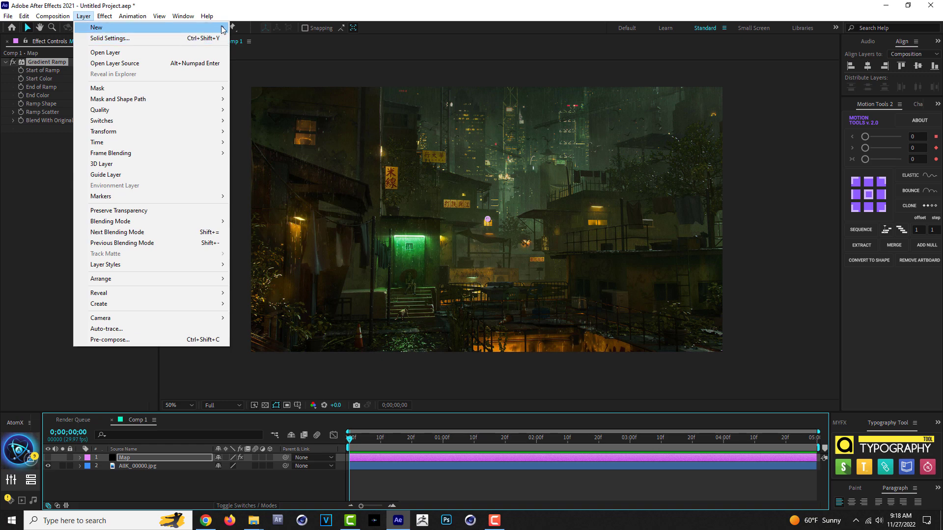
mouse_move(206, 28)
click(263, 37)
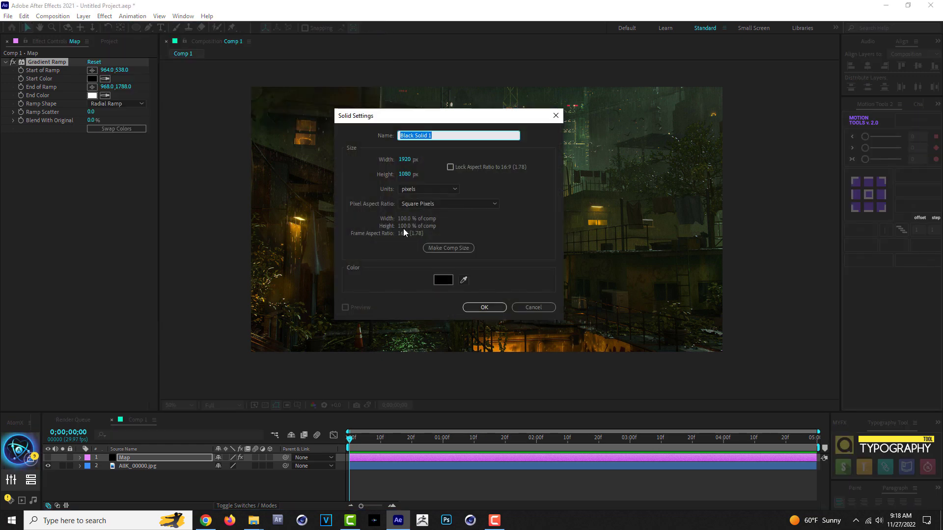
text(B)
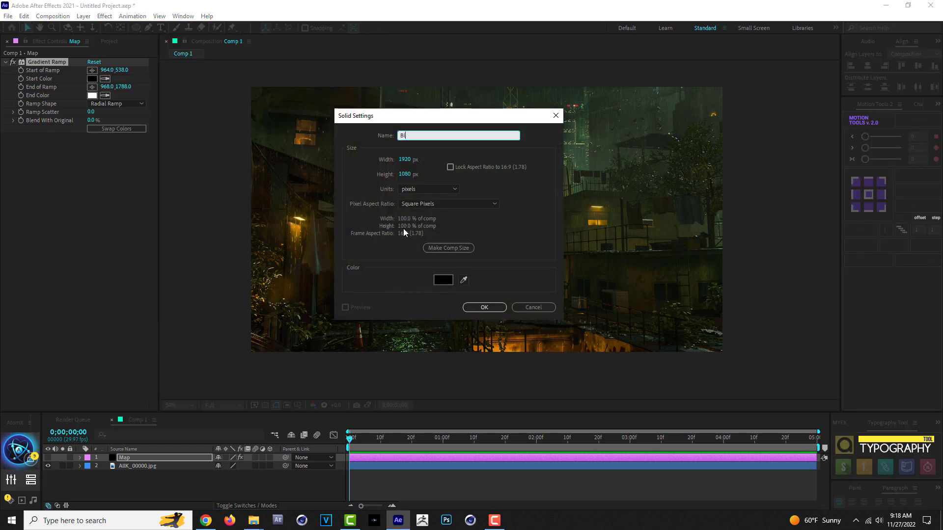
text(lur)
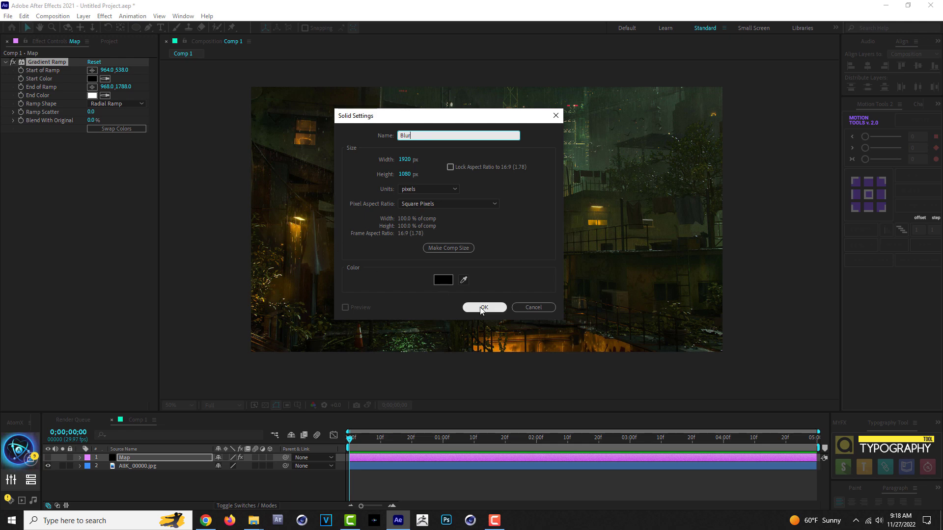
click(476, 308)
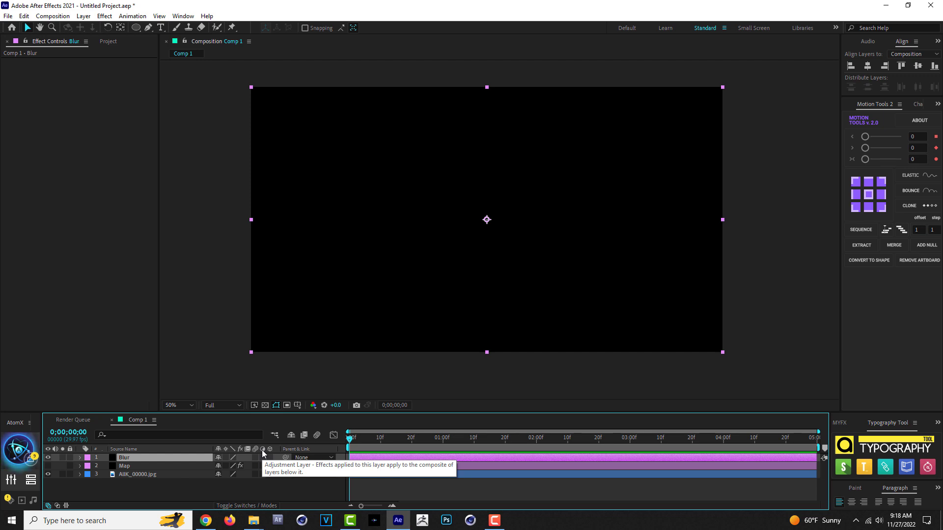
Turn the Blur layer into an adjustment layer
key(F4)
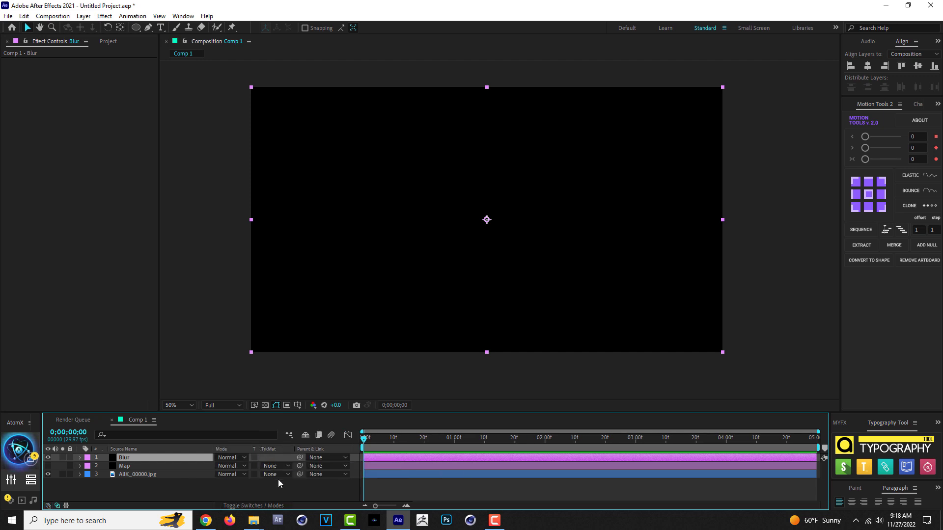
key(F4)
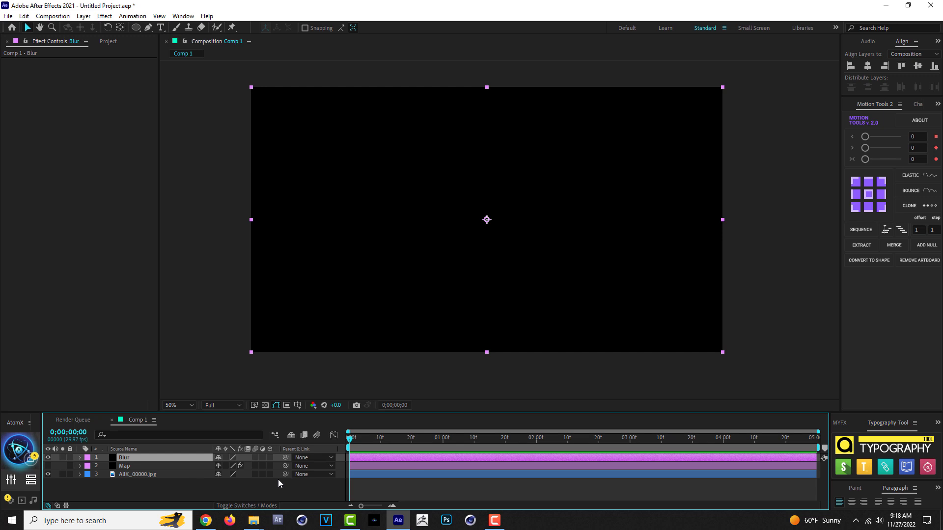
click(262, 457)
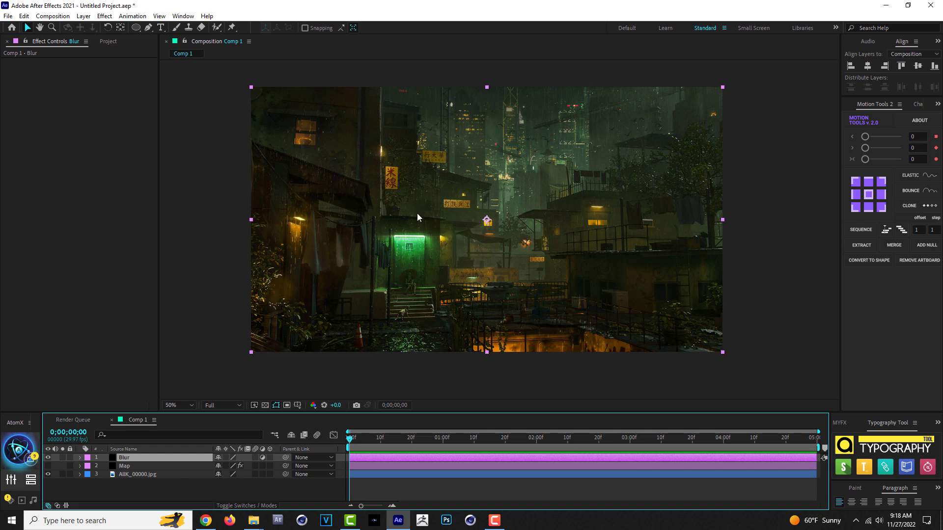
Apply Camera Lens Blur to the Blur layer with Blur Radius 26 and Repeat Edge Pixels on
click(104, 16)
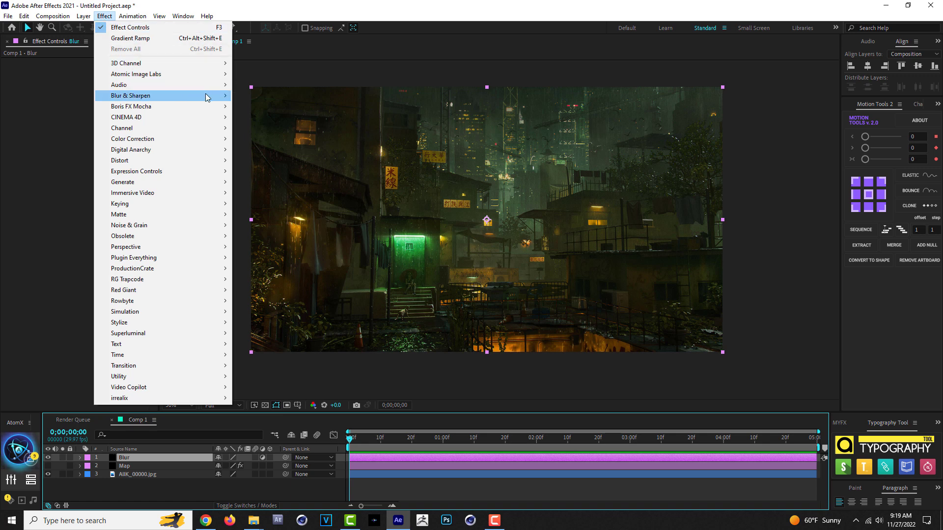
mouse_move(218, 97)
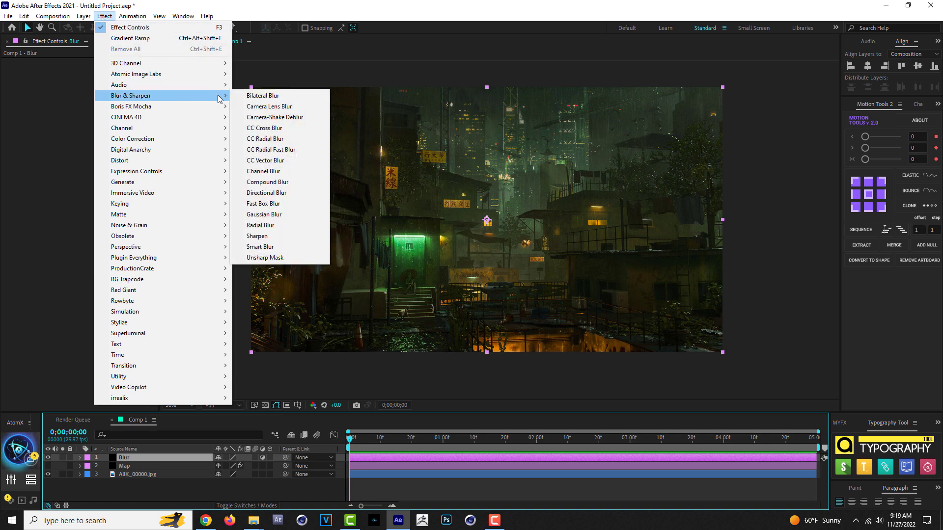
click(299, 107)
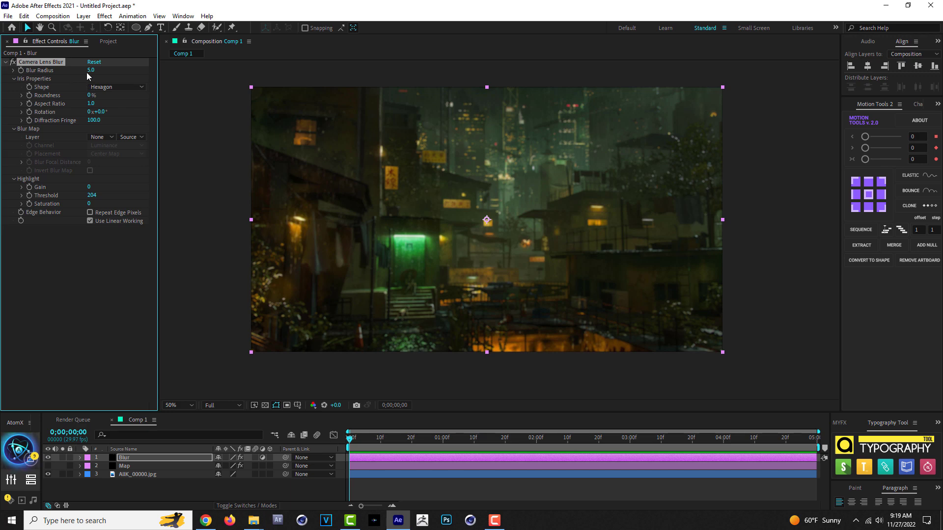
drag(90, 72, 101, 71)
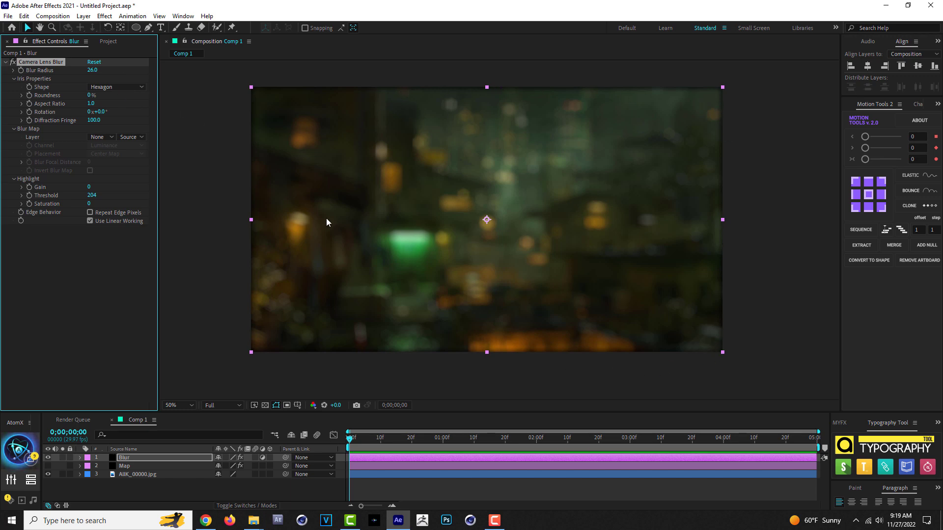
click(90, 213)
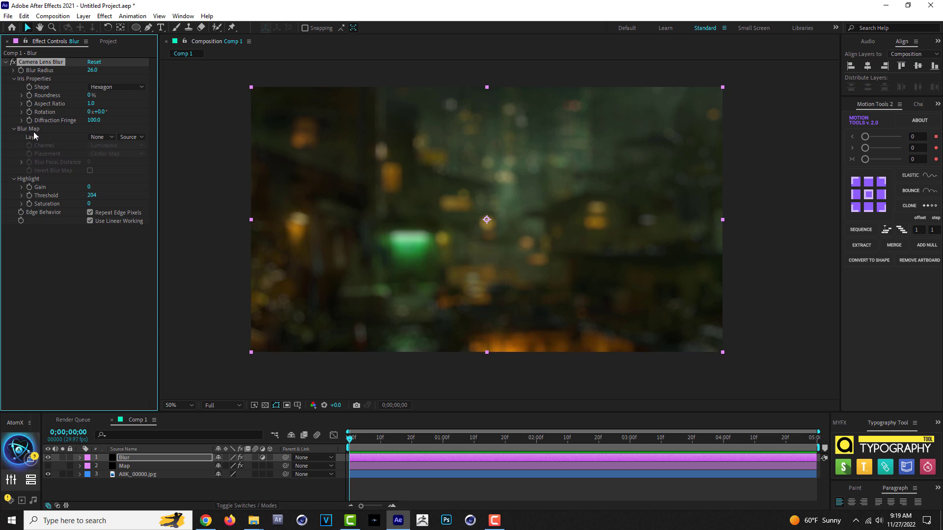
Set the lens blur's Blur Map layer to 2. Map with source Effects & Masks
click(110, 137)
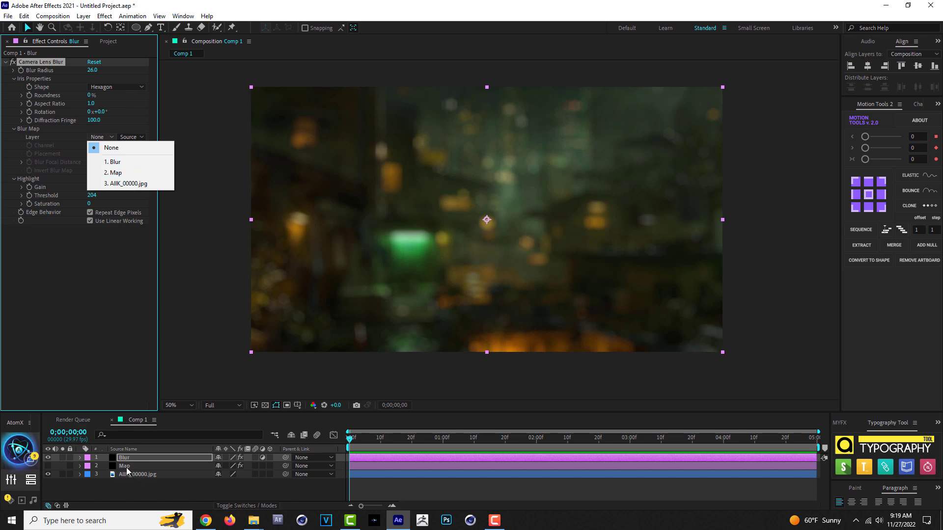
click(131, 173)
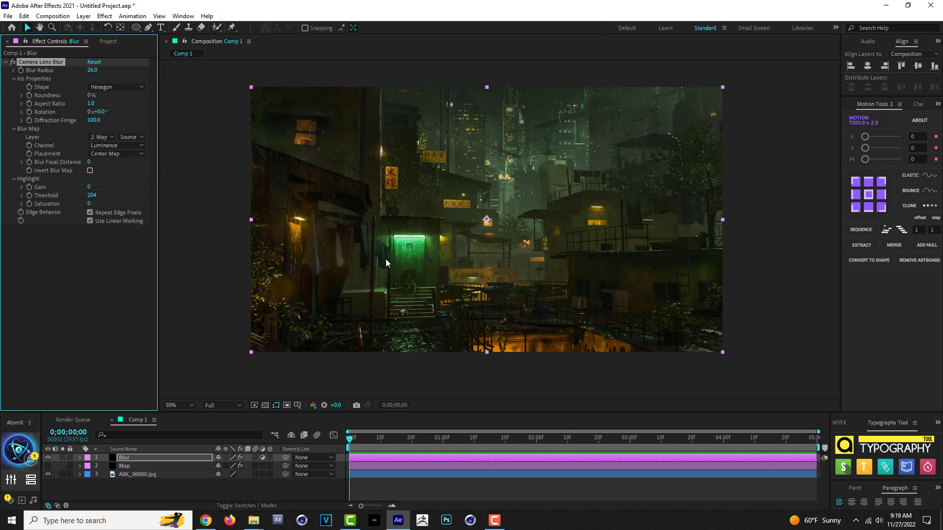
click(141, 138)
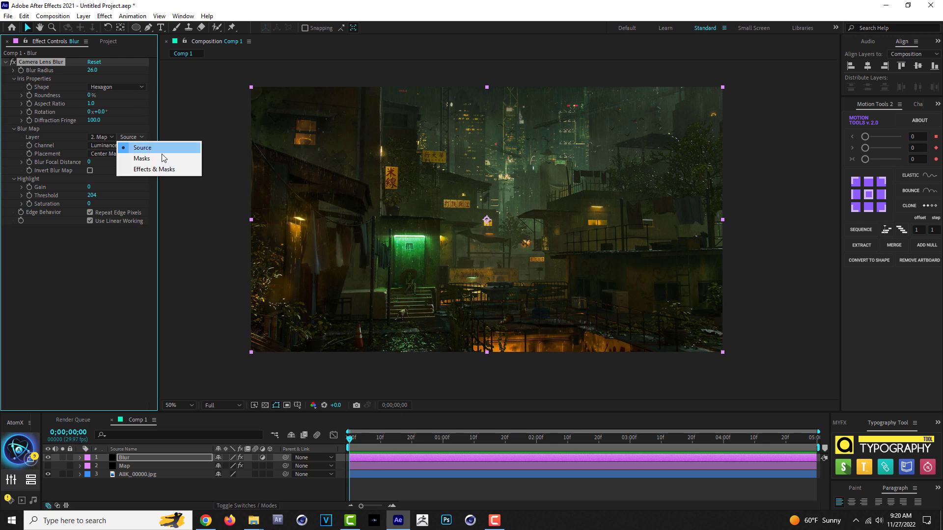
click(183, 170)
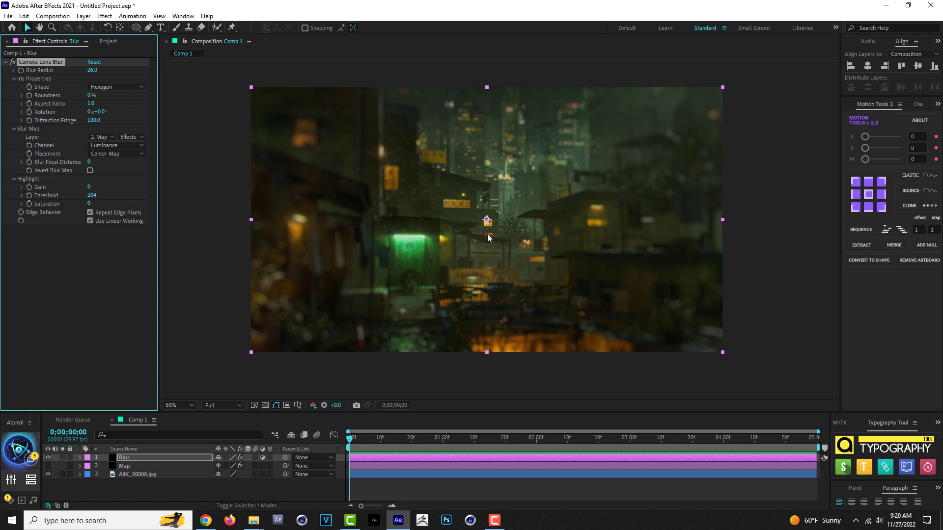
click(129, 467)
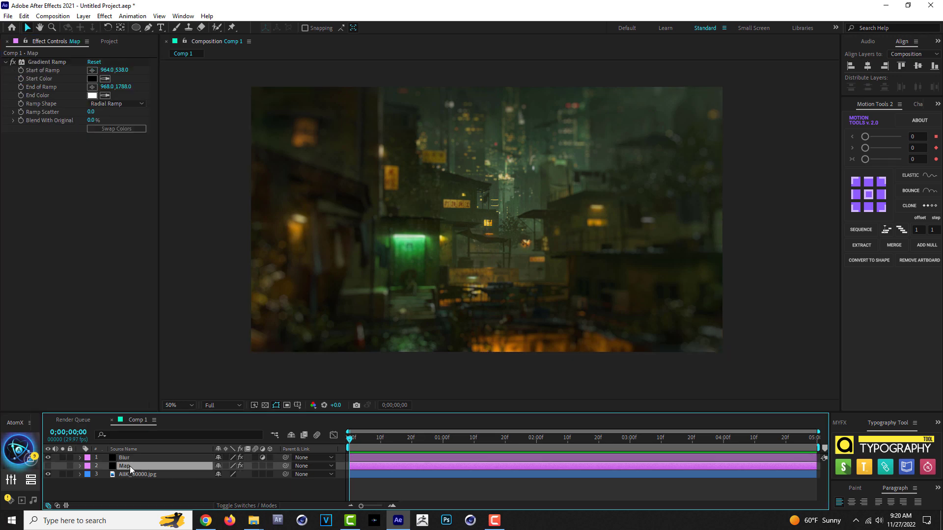
click(53, 62)
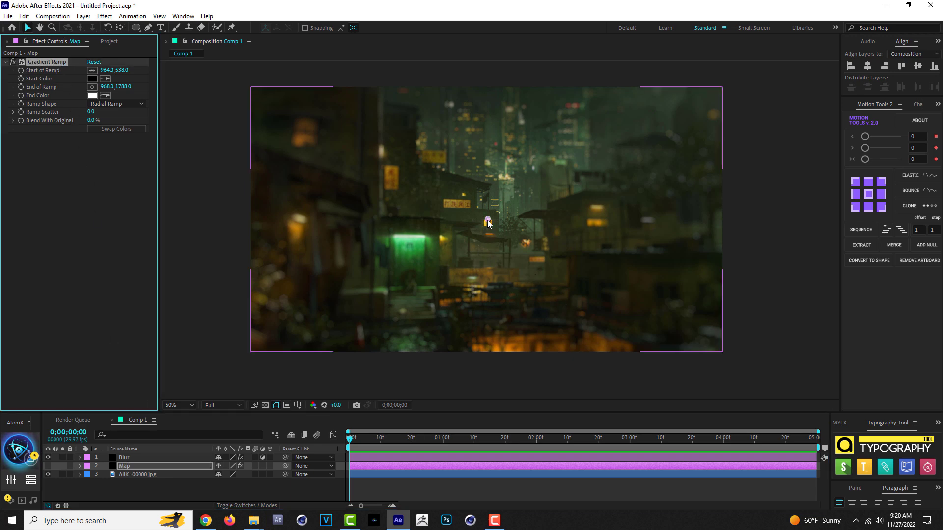
mouse_move(488, 221)
mouse_down()
mouse_move(429, 254)
mouse_move(406, 287)
mouse_up()
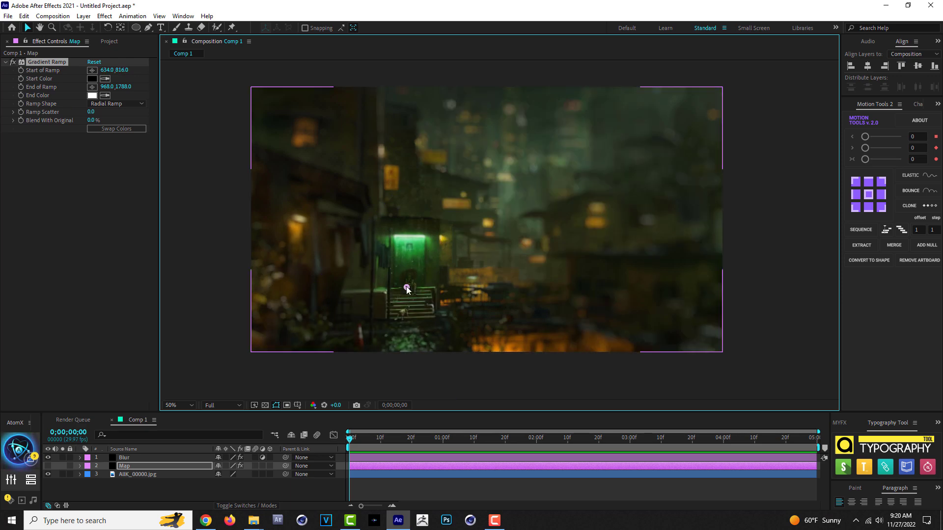
key(slash)
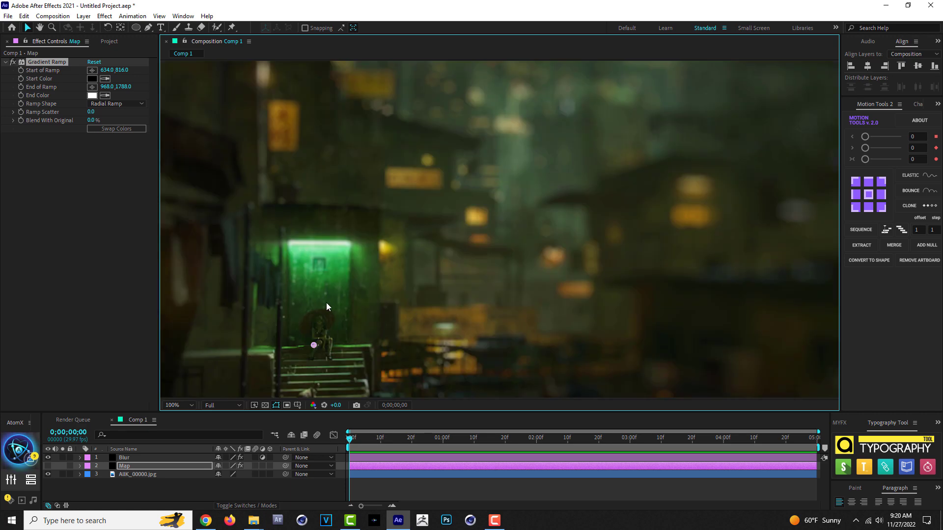
drag(326, 307, 407, 311)
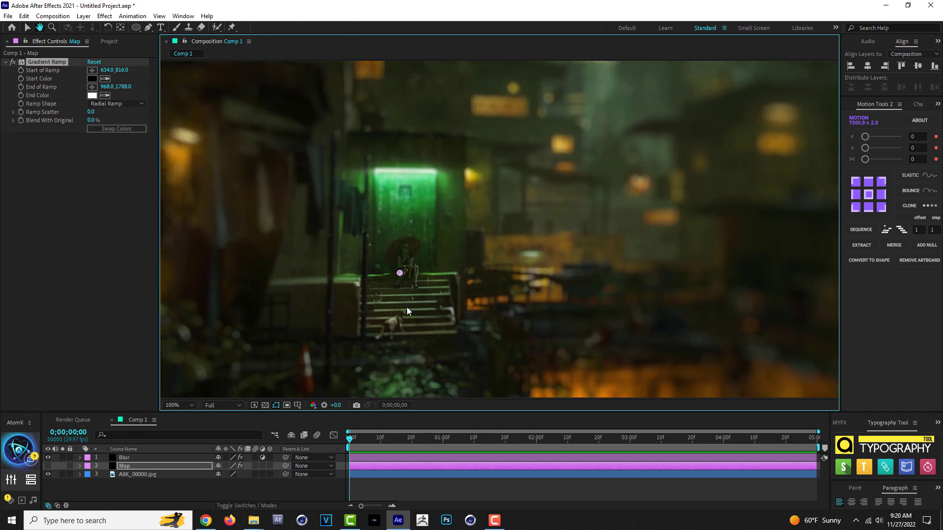
key(comma)
key(comma)
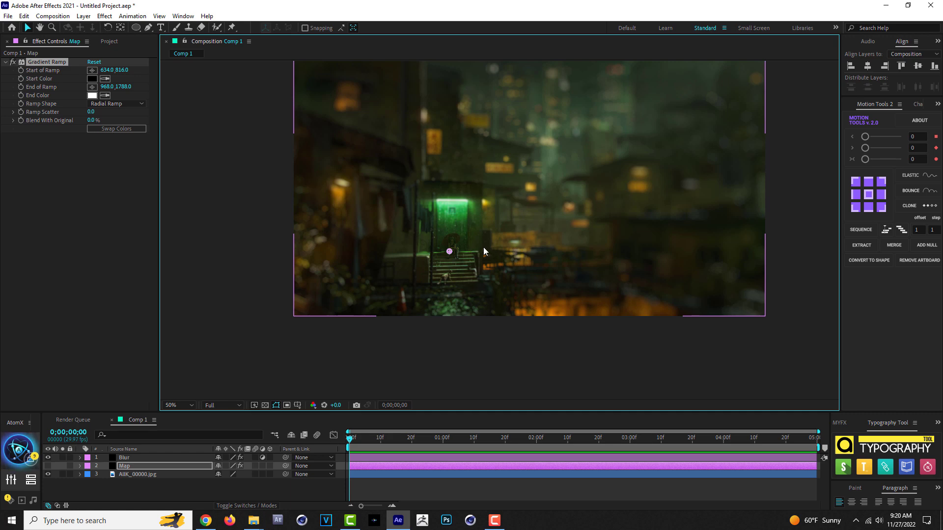
drag(473, 211, 459, 229)
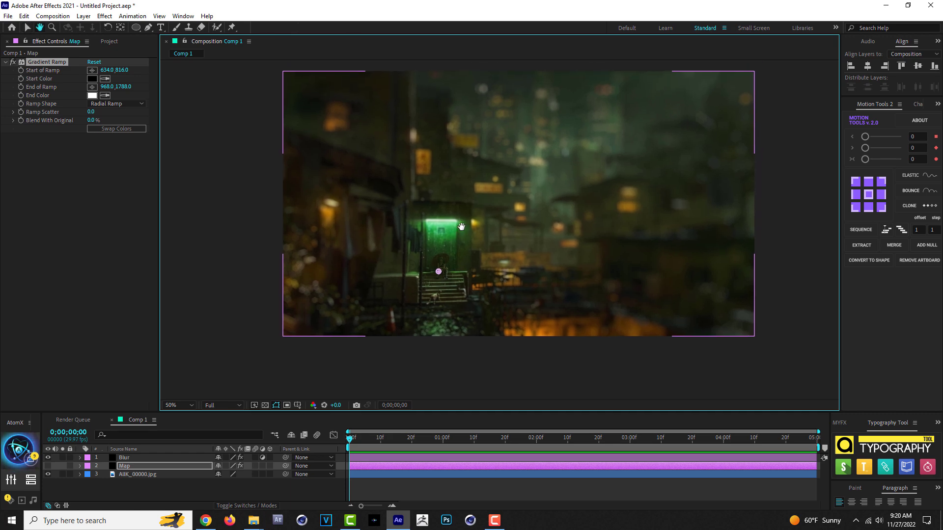
key(period)
key(period)
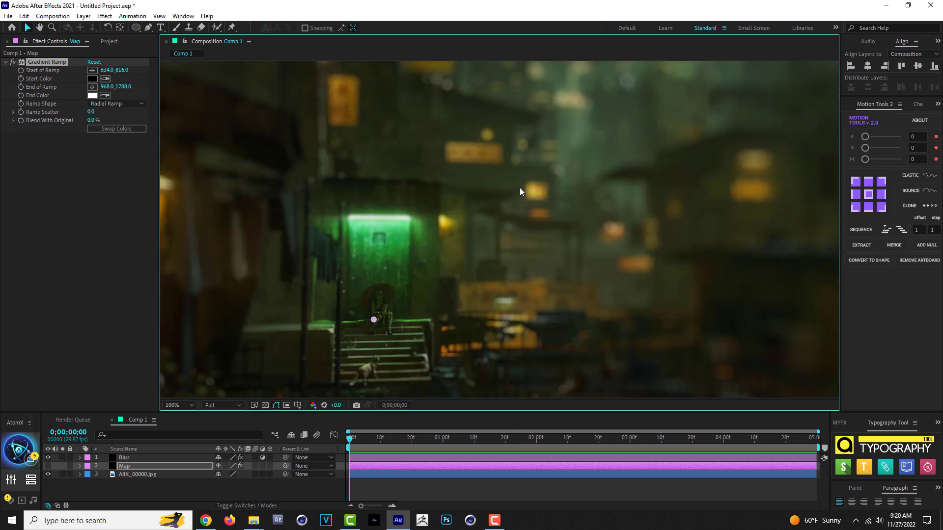
drag(520, 189, 501, 255)
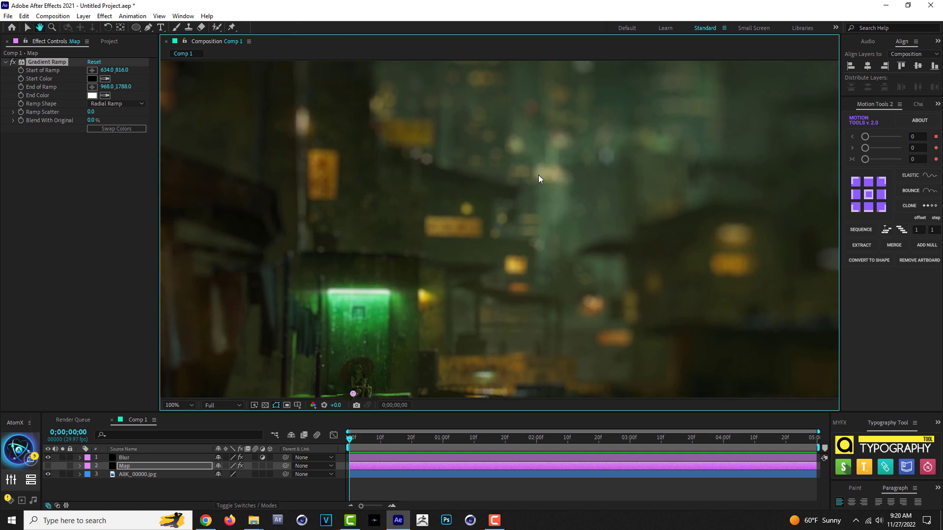
key(v)
Lower the Blur layer's Camera Lens Blur radius from 26 to 25
click(133, 458)
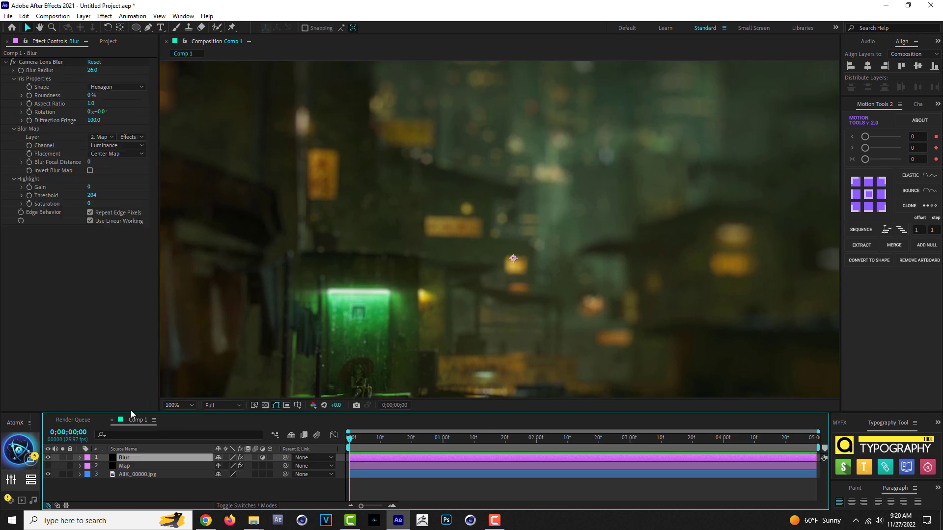
click(92, 70)
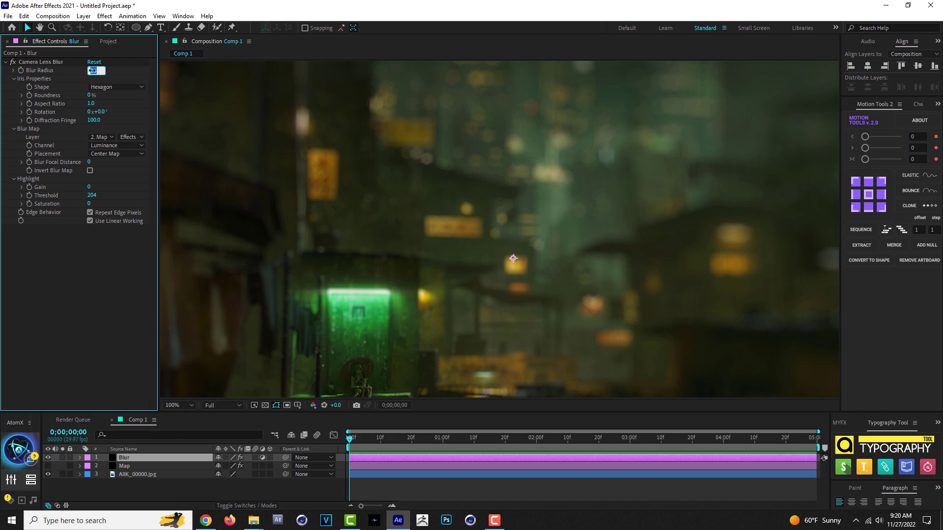
key(BackSpace)
text(25)
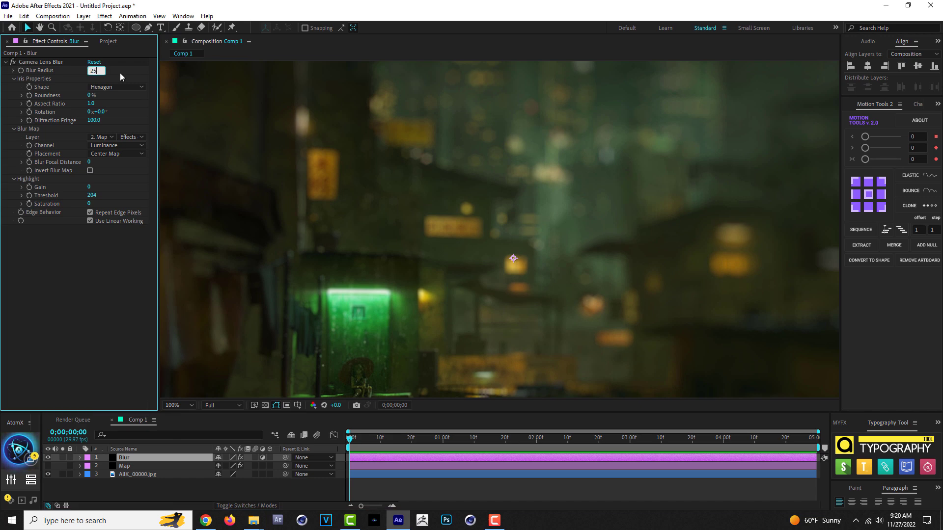
key(Return)
drag(534, 141, 522, 214)
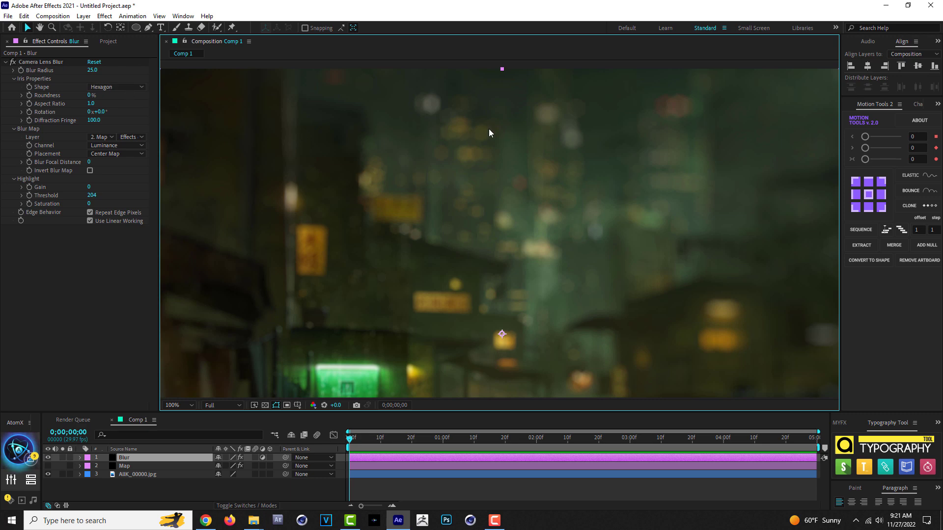
Preview the Camera Lens Blur iris as Triangle, Square, Pentagon, then Triangle again
click(141, 88)
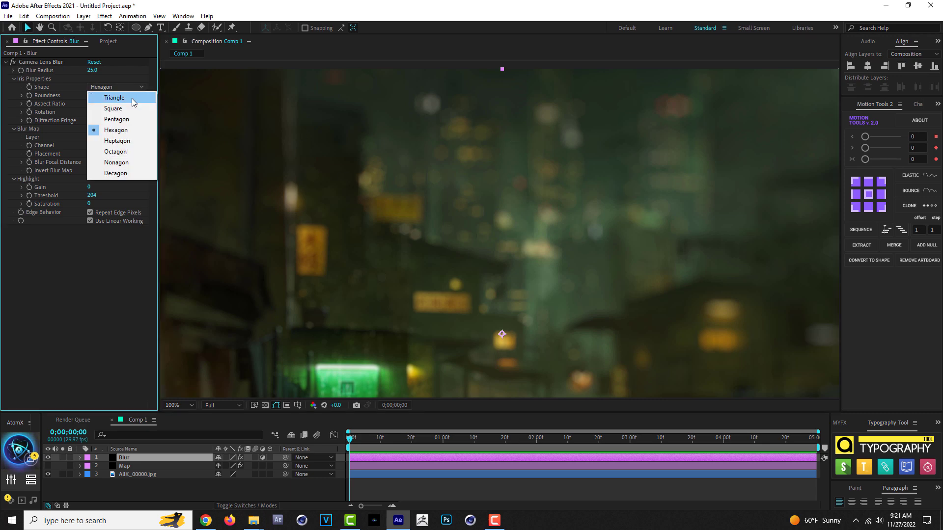
click(133, 101)
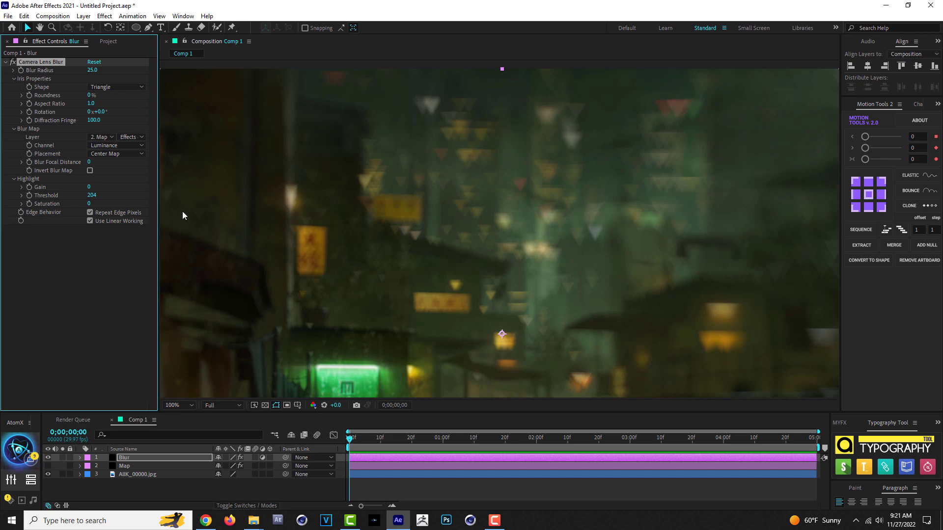
click(141, 89)
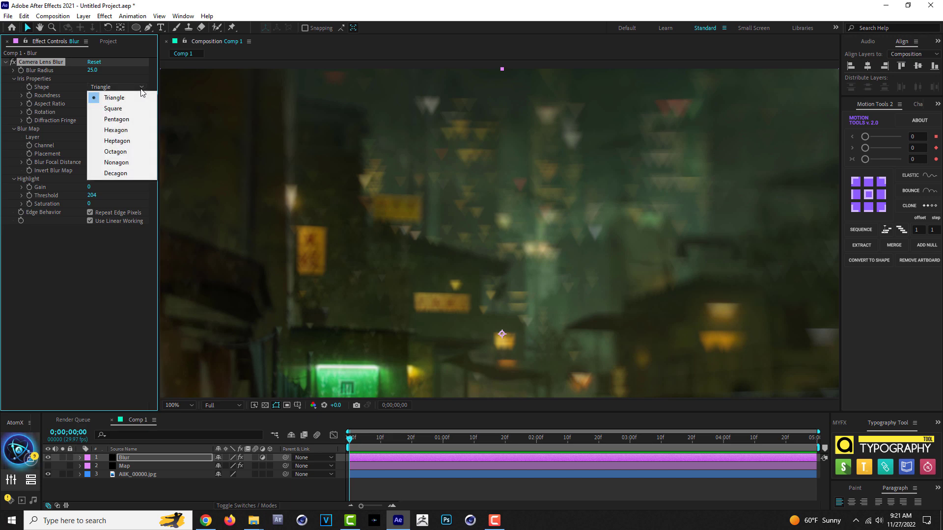
click(129, 107)
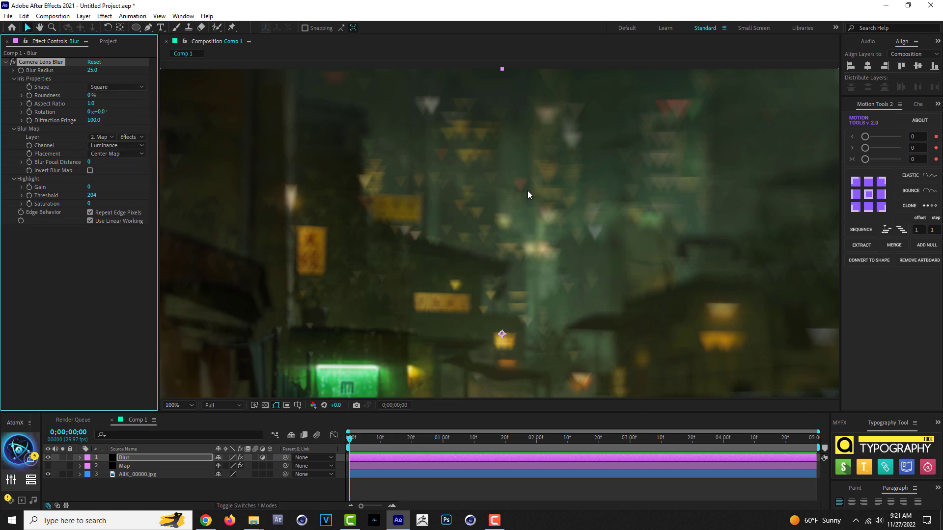
click(119, 89)
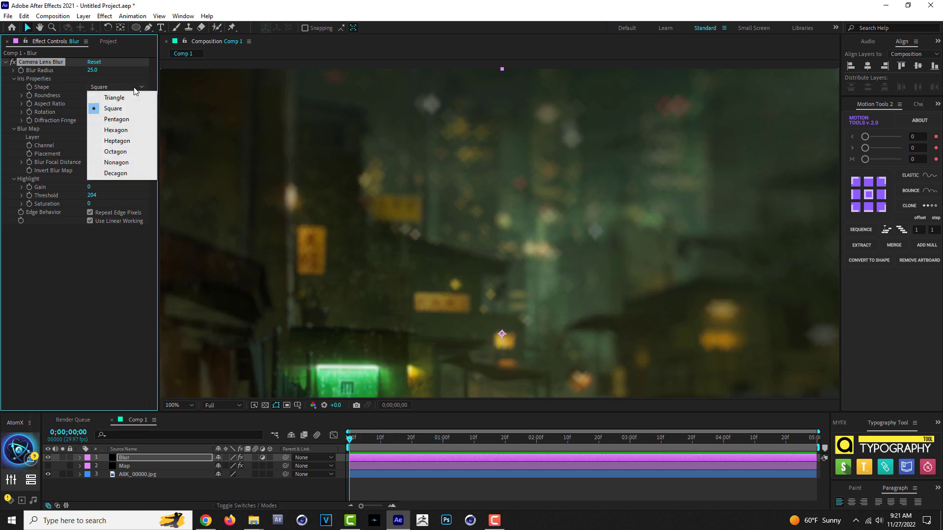
click(137, 119)
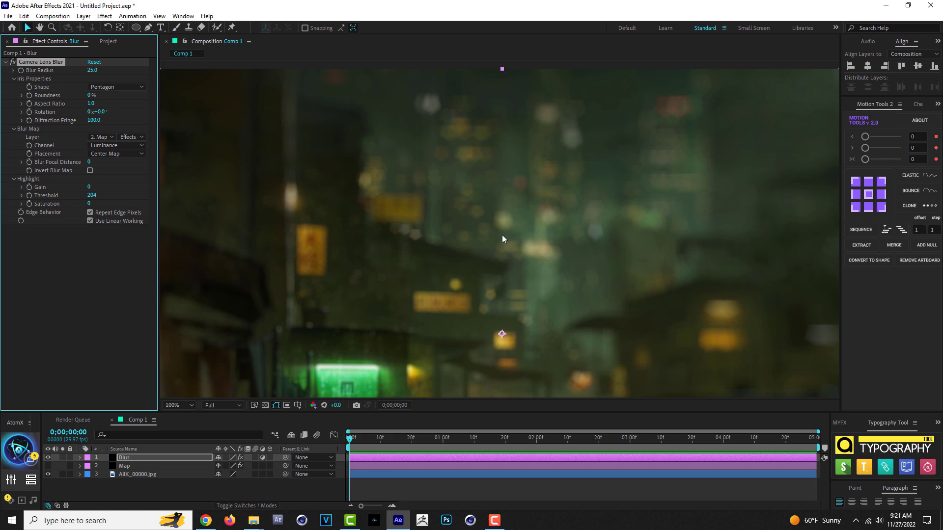
click(139, 87)
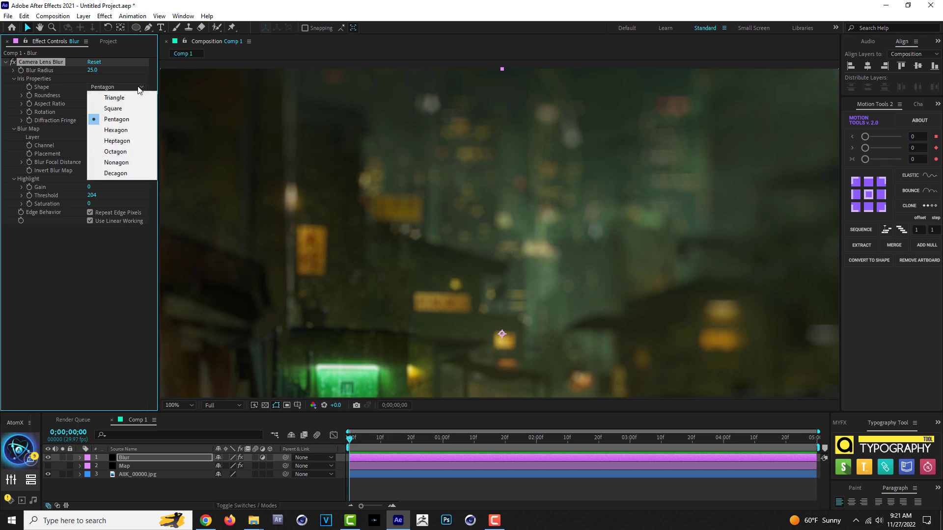
click(125, 99)
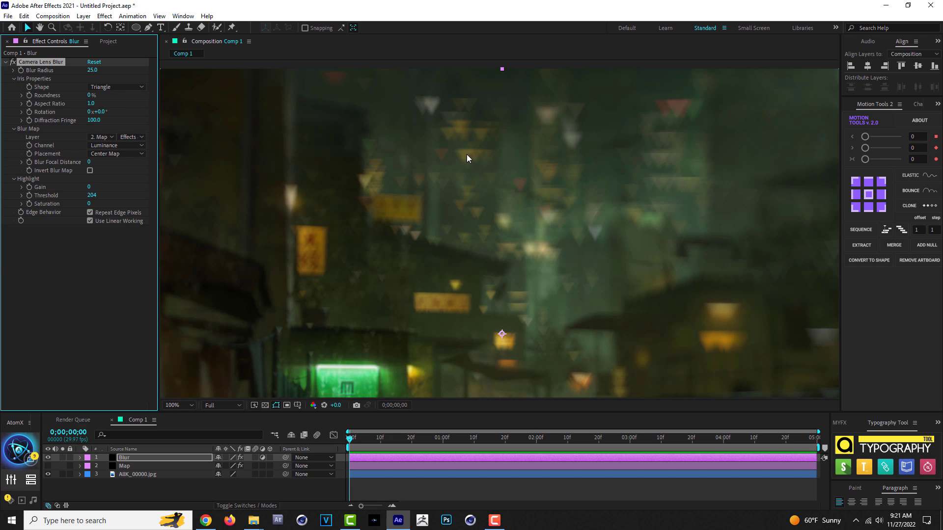
Set the iris Shape to Nonagon, then zoom out and recentre the frame in the viewer
click(133, 87)
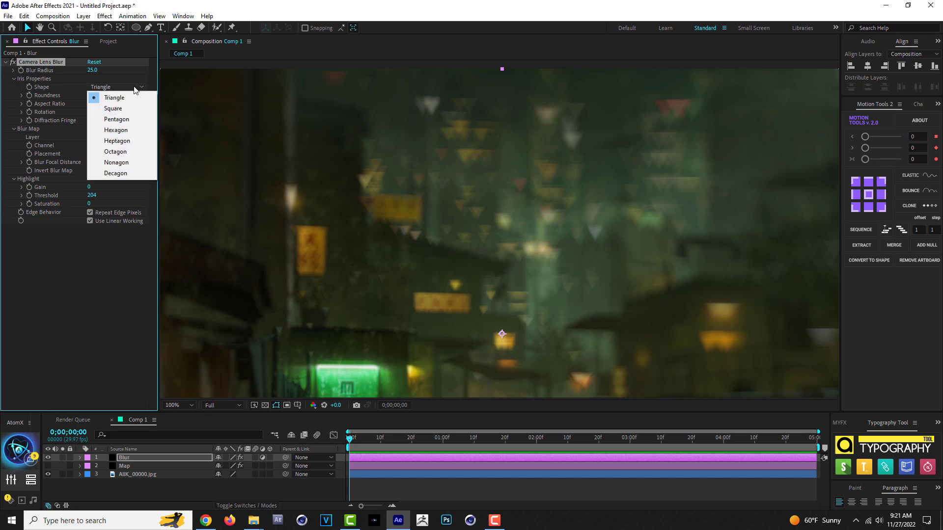
click(126, 164)
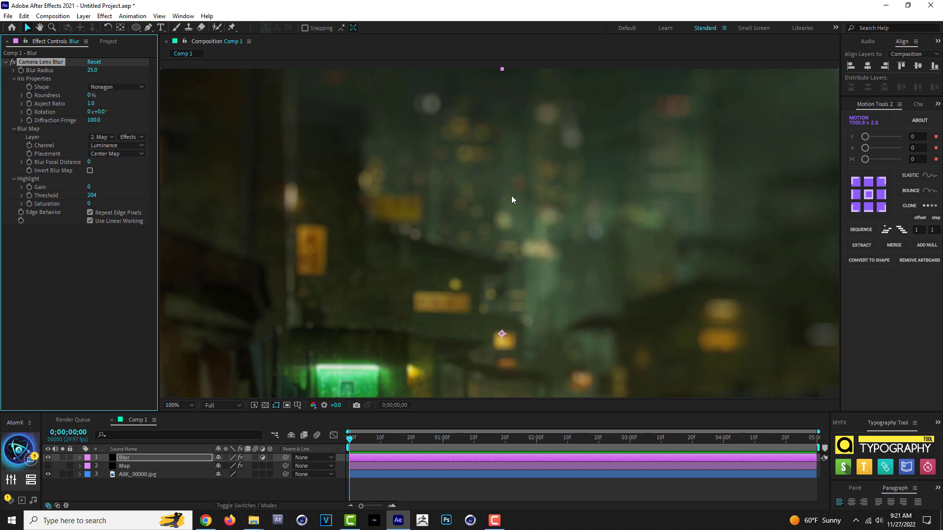
key(comma)
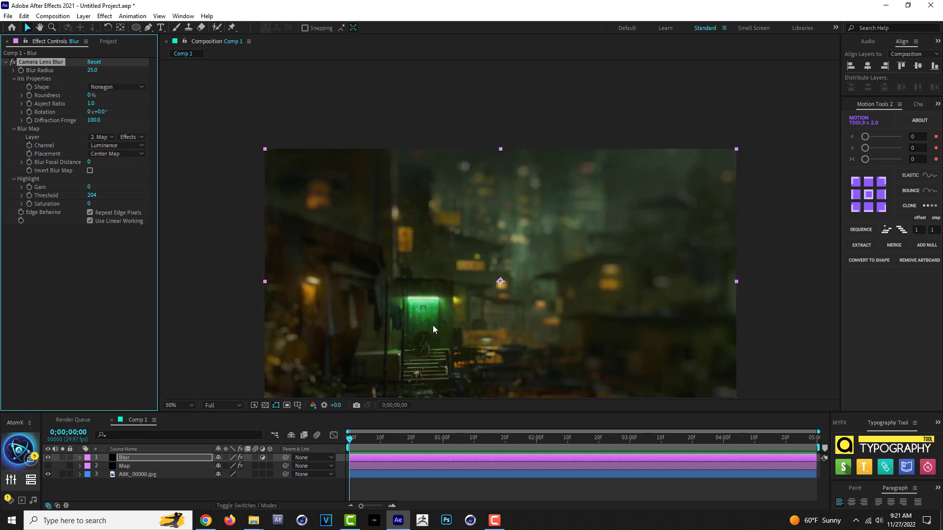
drag(433, 329, 549, 273)
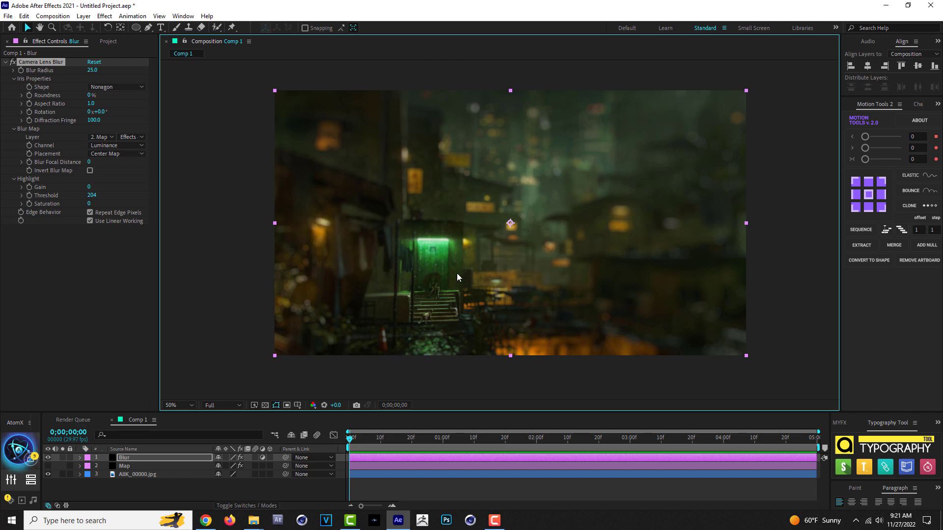
key(period)
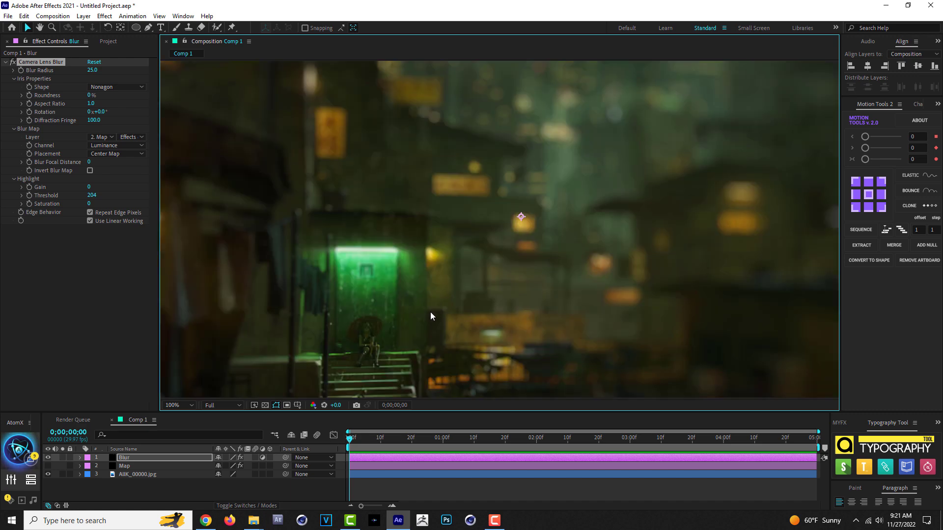
drag(367, 348, 386, 272)
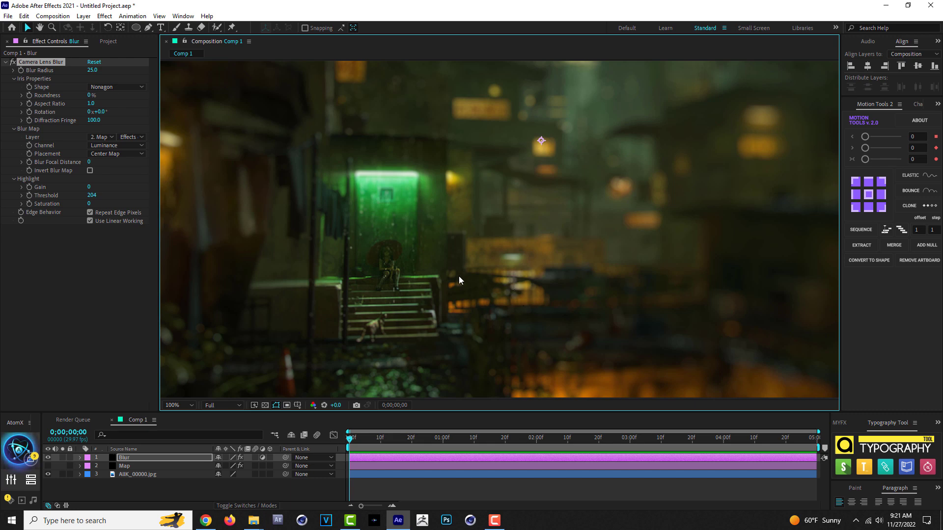
scroll(470, 272, down, 2)
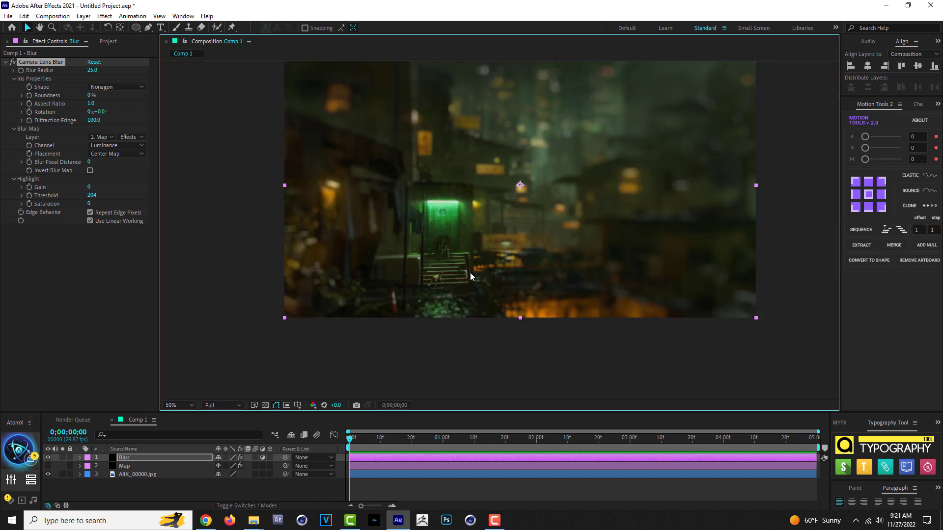
key(h)
drag(538, 234, 502, 269)
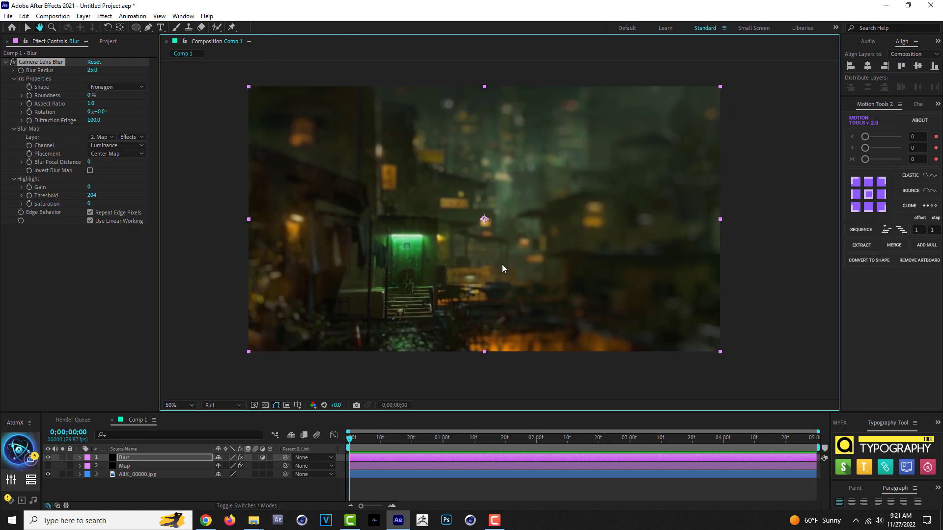
key(v)
Hide the Blur layer and make the Map layer's radial gradient visible
click(130, 467)
click(134, 458)
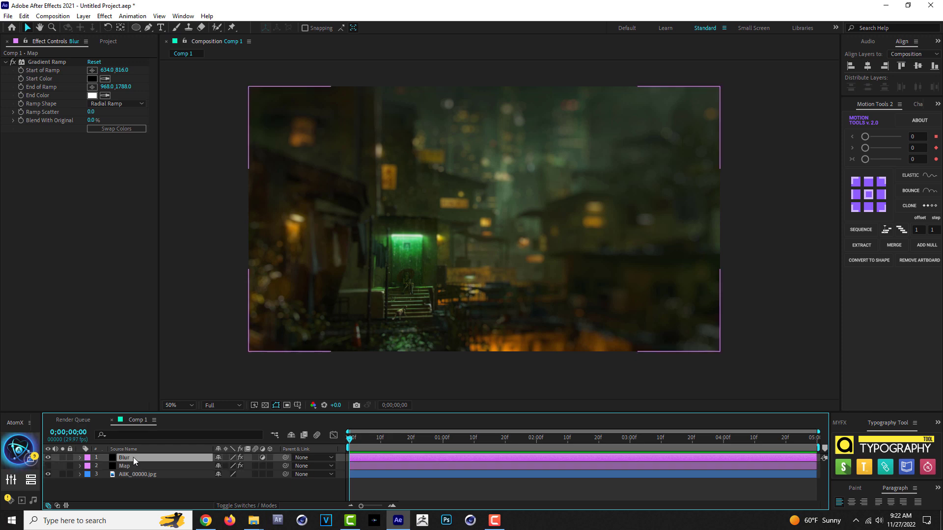
click(47, 457)
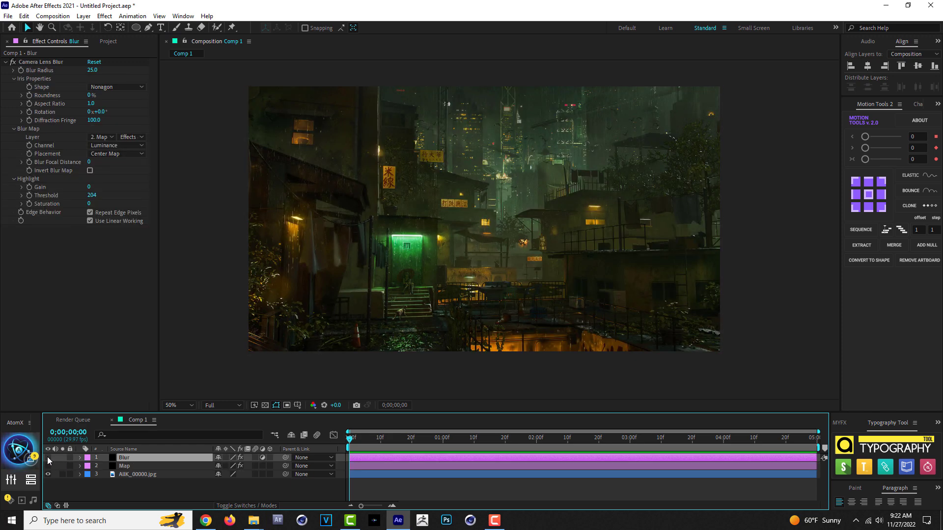
click(137, 467)
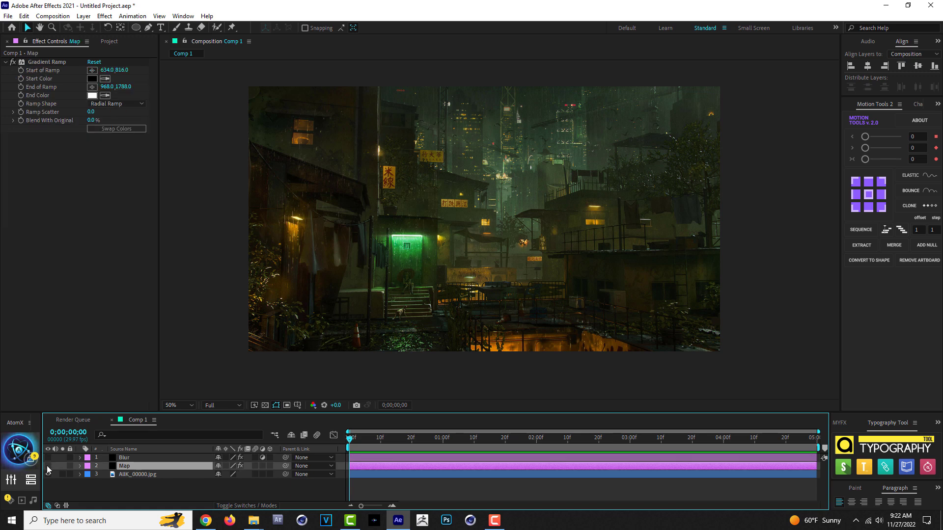
click(47, 466)
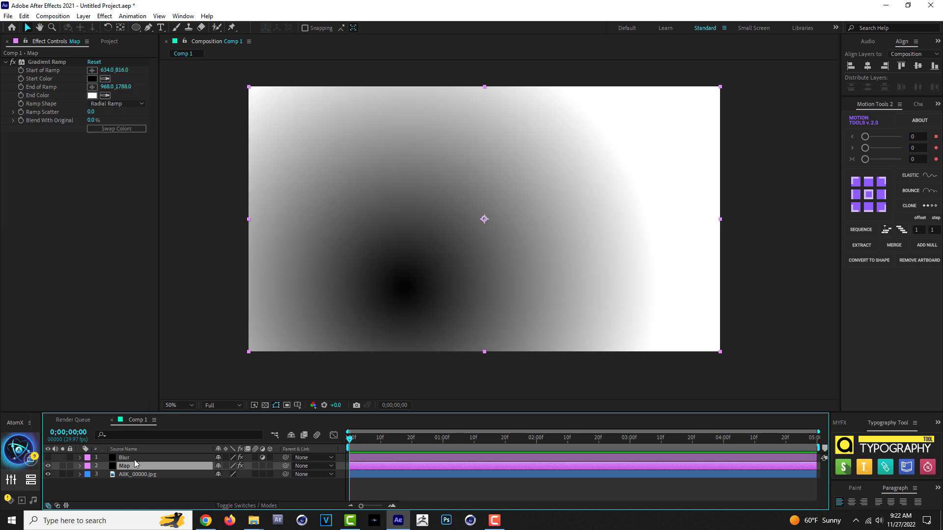
Drag the Gradient Ramp's Start of Ramp to the comp centre, 962, 540
click(47, 62)
drag(403, 286, 484, 219)
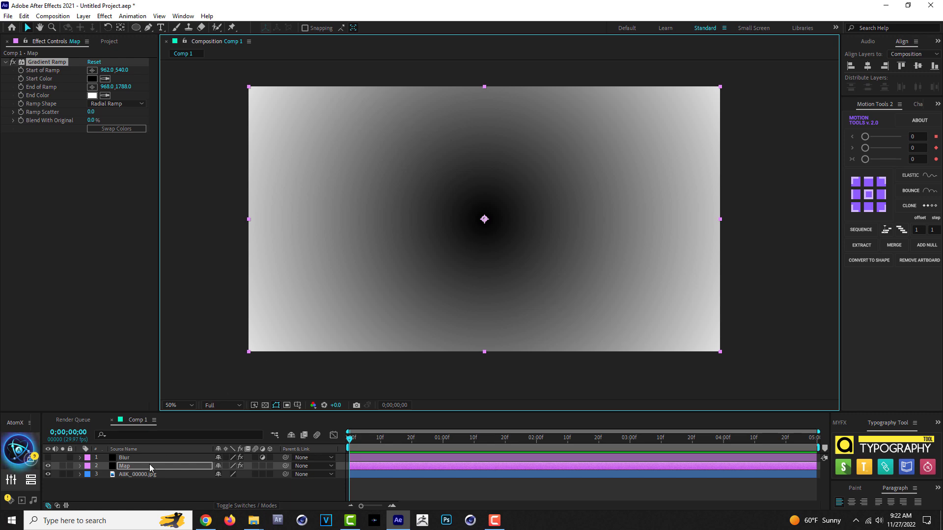
click(105, 16)
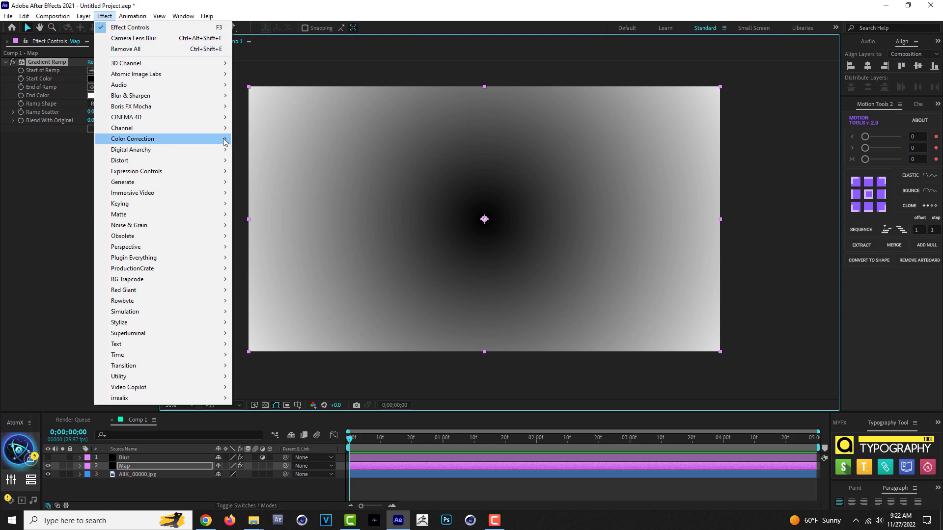
Apply Color Correction > Levels to Map, raising Input Black through 26, 29, 56 to 67
mouse_move(223, 139)
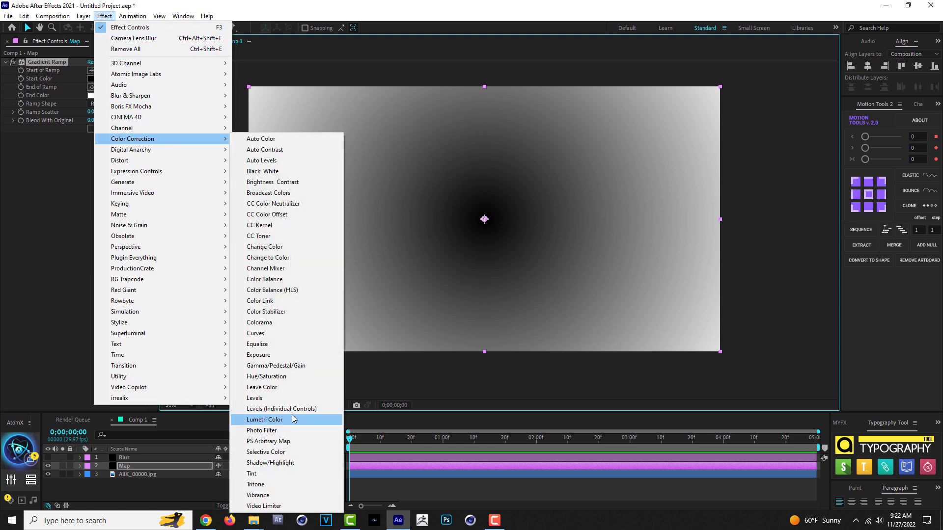
click(268, 398)
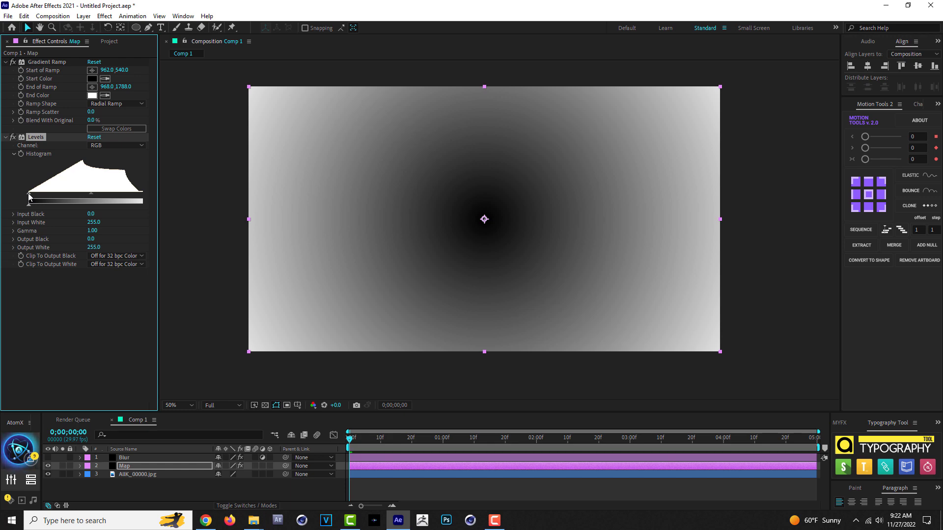
drag(29, 194, 42, 195)
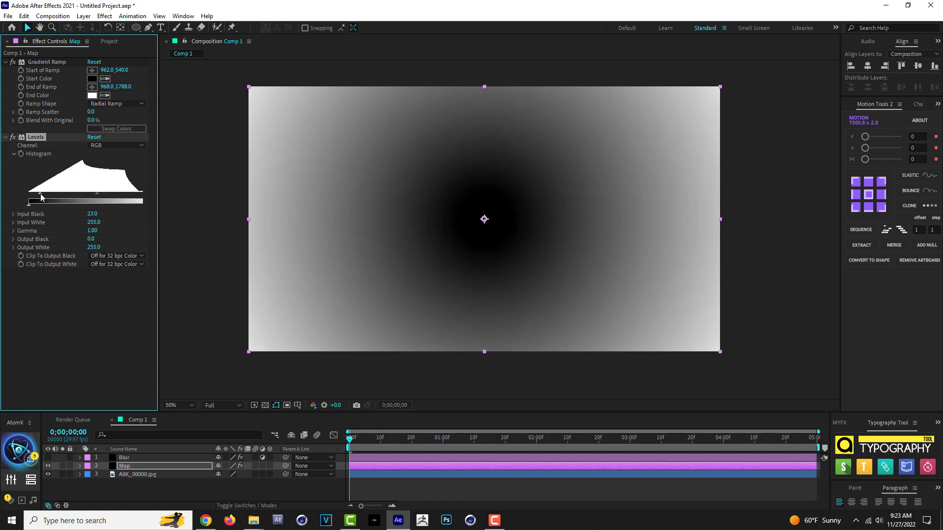
drag(42, 198, 55, 198)
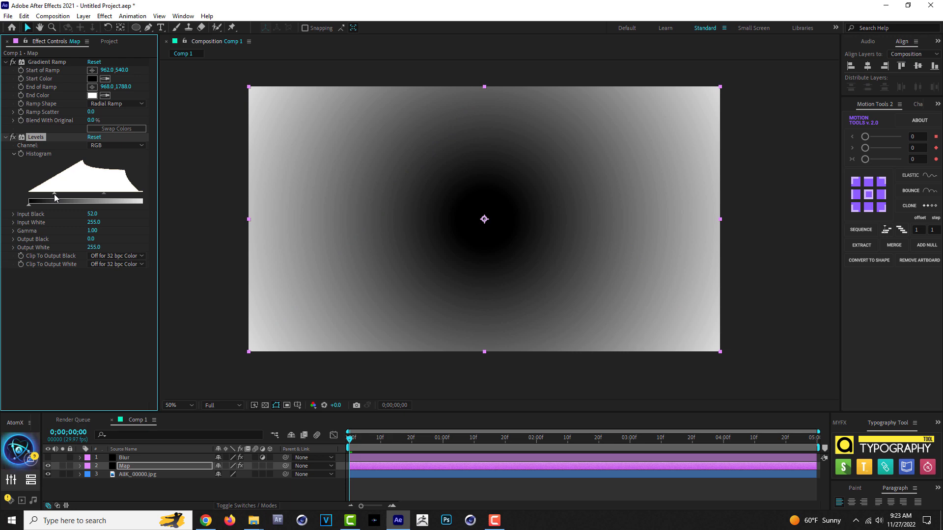
drag(54, 197, 62, 195)
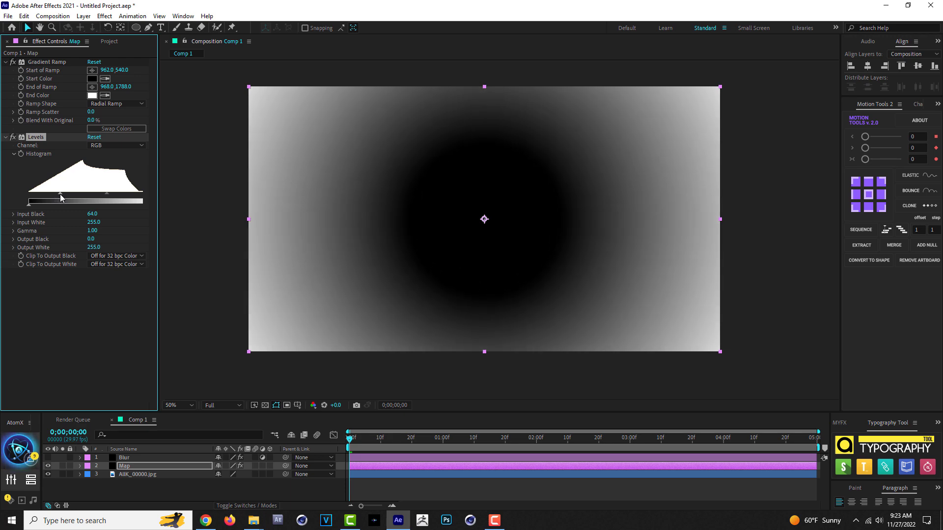
drag(63, 198, 70, 202)
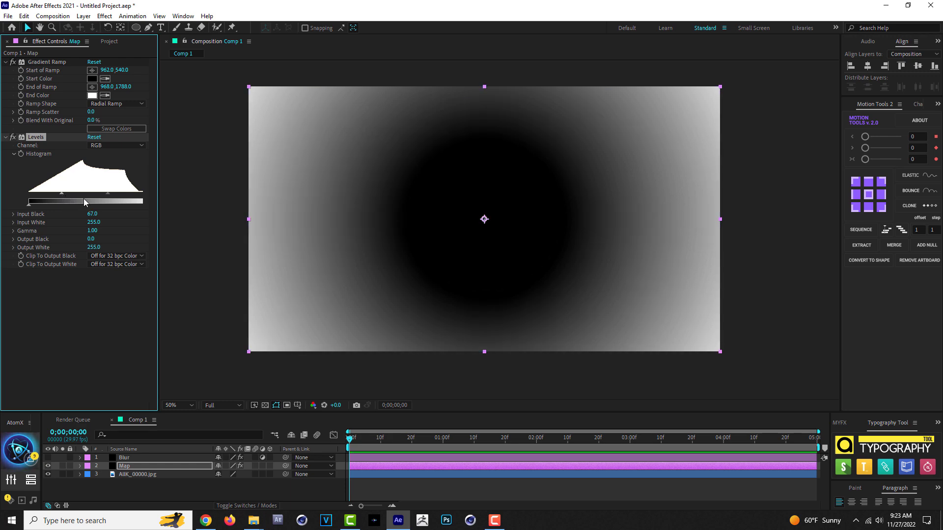
Hide Map, enable Blur, and move the Start of Ramp onto the green doorway (646, 748)
click(48, 466)
click(49, 458)
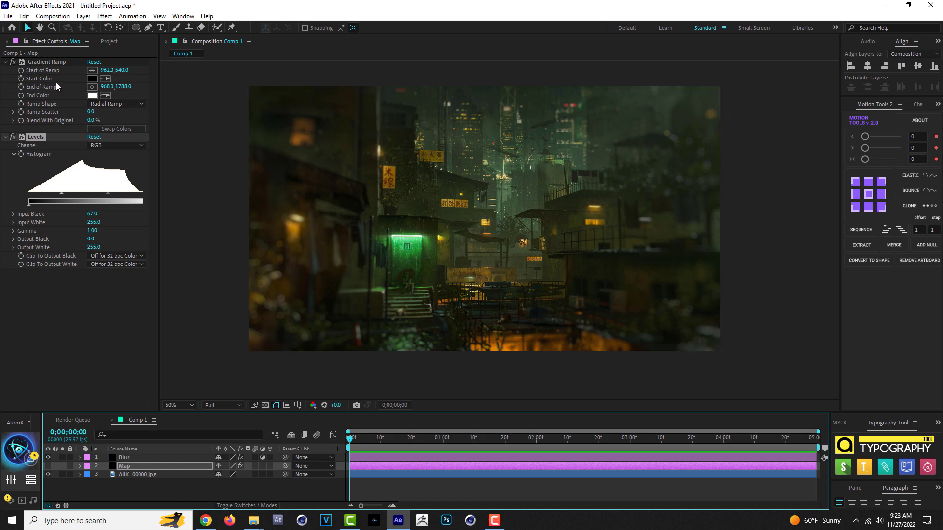
click(47, 62)
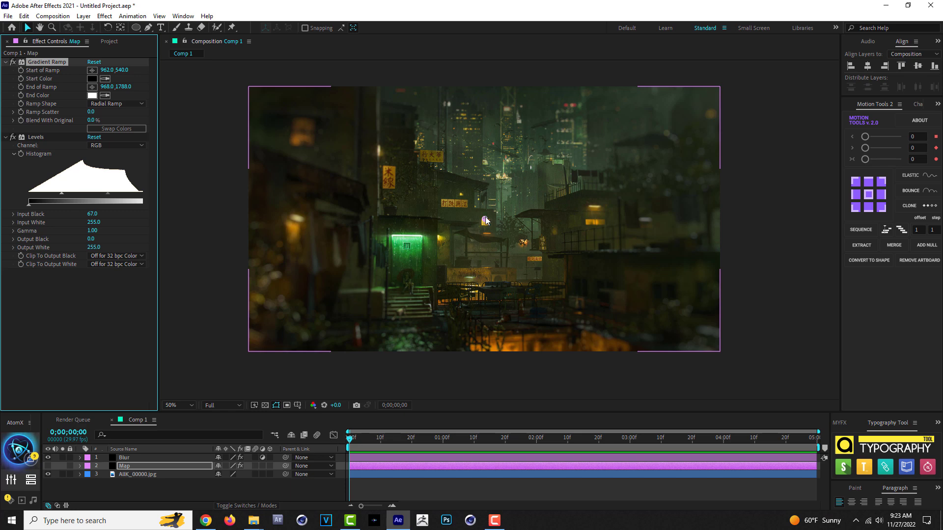
drag(484, 221, 409, 272)
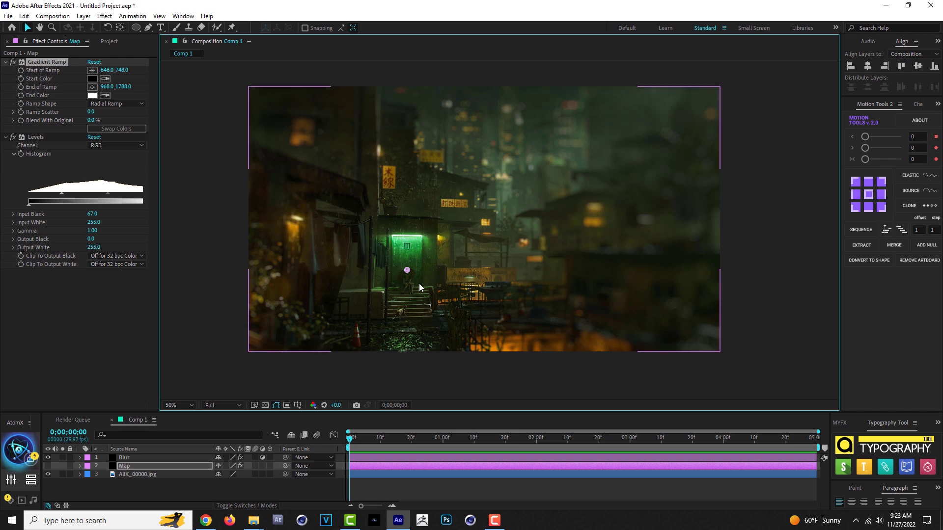
Deselect the layer and set the viewer magnification to Fit
click(765, 202)
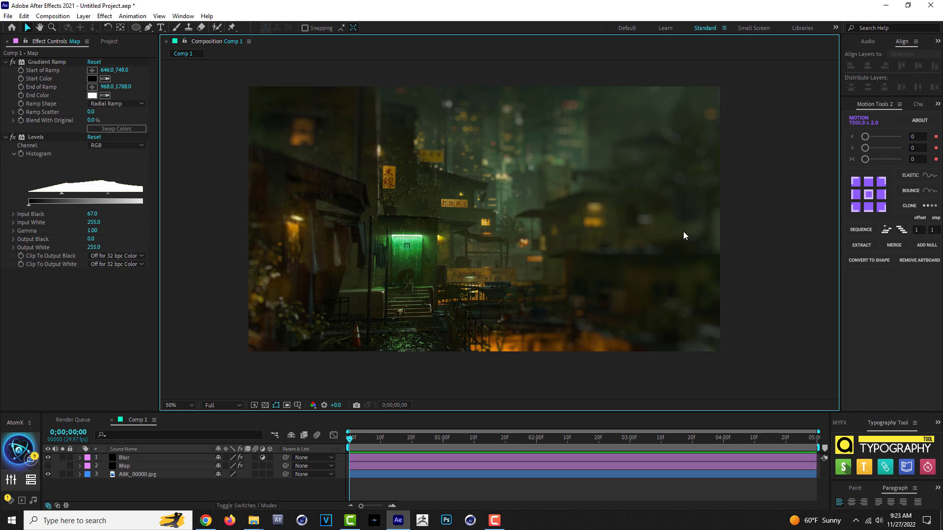
click(190, 405)
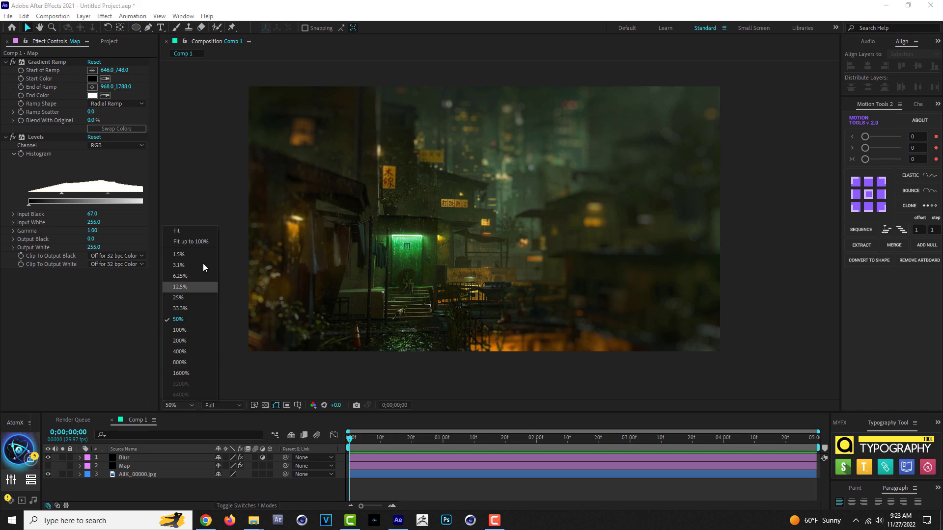
click(193, 238)
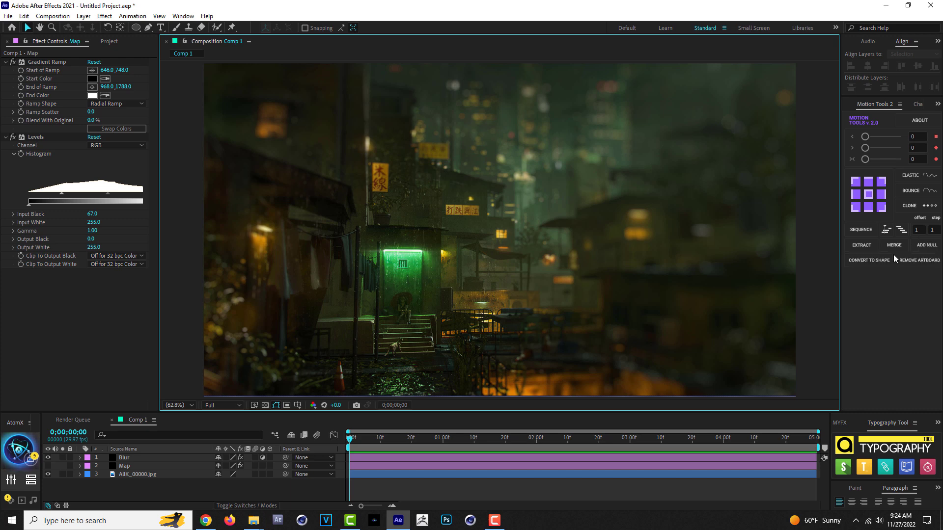
Try the focus on the right-side buildings, return it to the doorway at 663.5, 773.5, and save
click(661, 284)
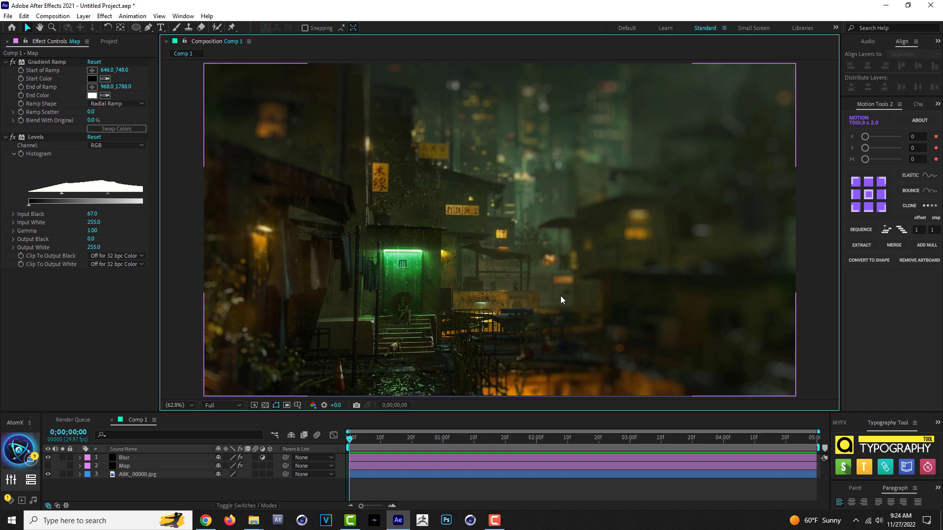
click(127, 465)
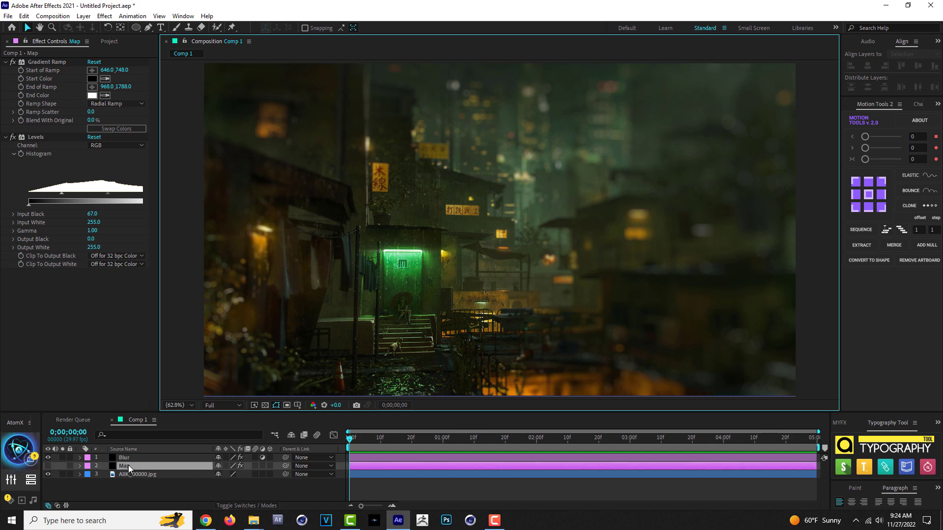
click(45, 60)
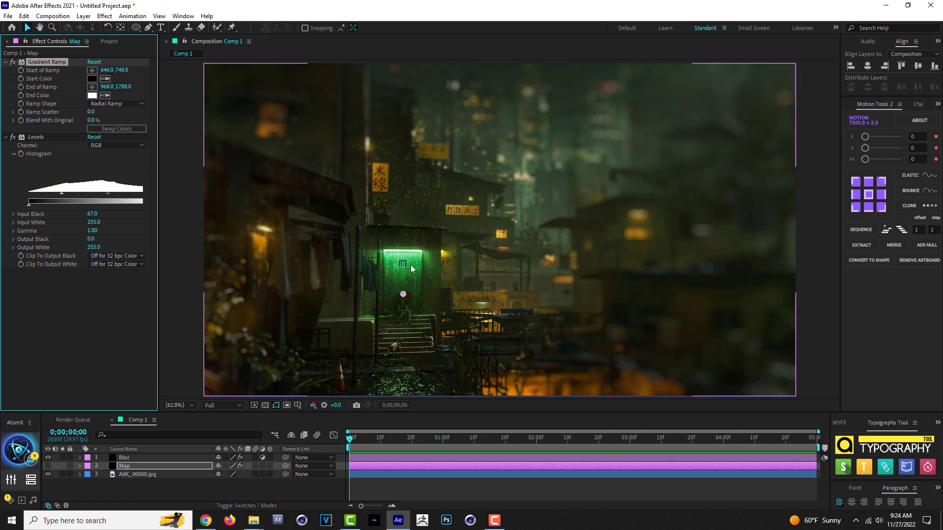
mouse_move(403, 293)
mouse_down()
mouse_move(612, 157)
mouse_move(658, 206)
mouse_up()
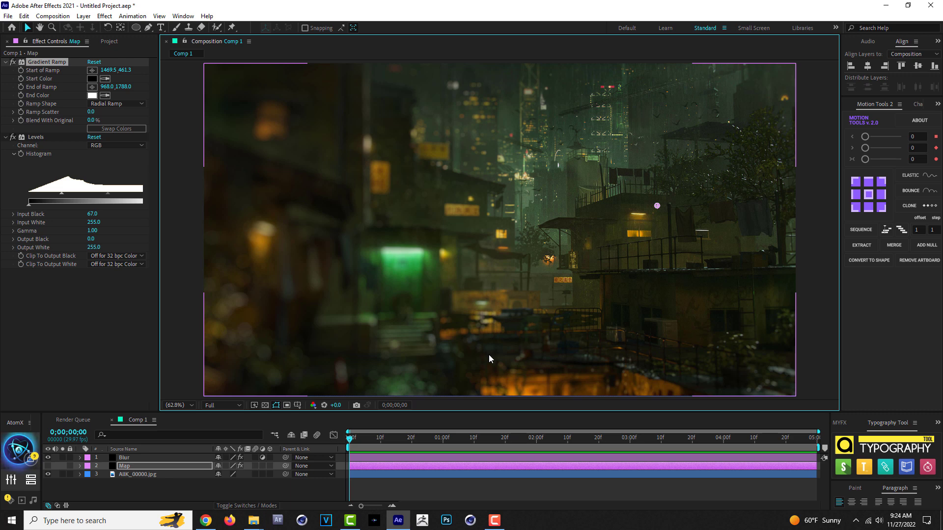
drag(657, 206, 408, 302)
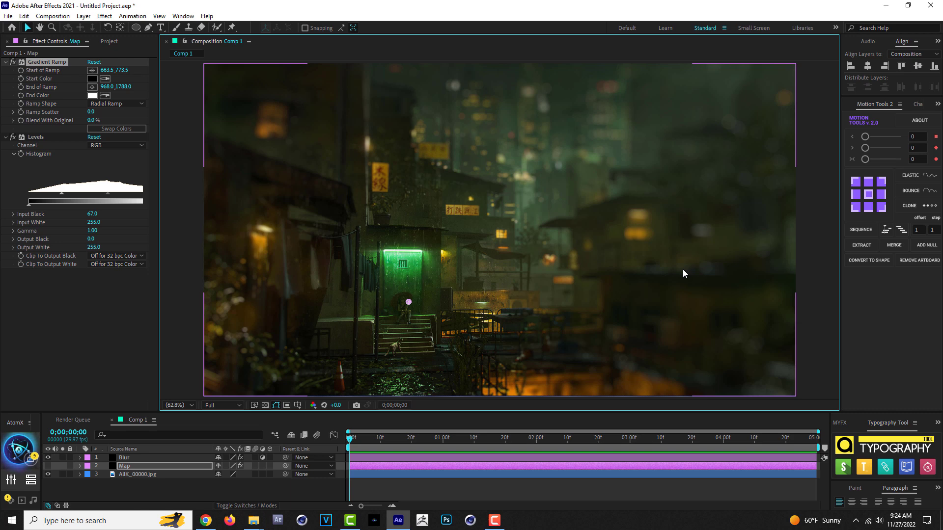
key(ctrl+s)
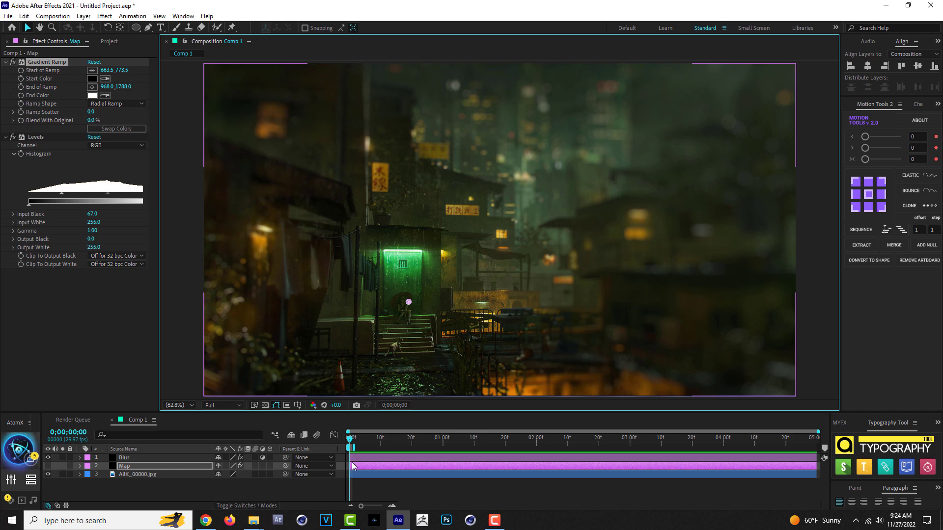
Add Comp 1 to the render queue with JPEG Sequence as the output format
click(52, 16)
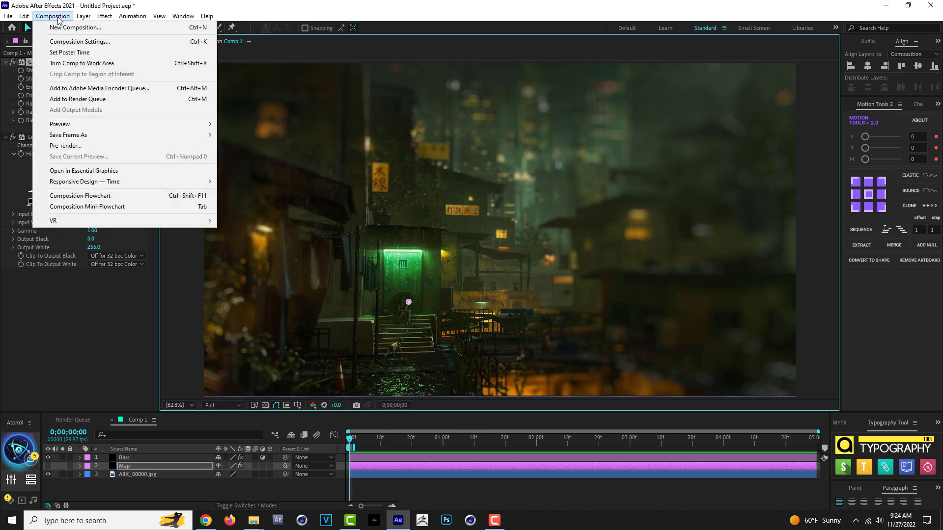
click(123, 100)
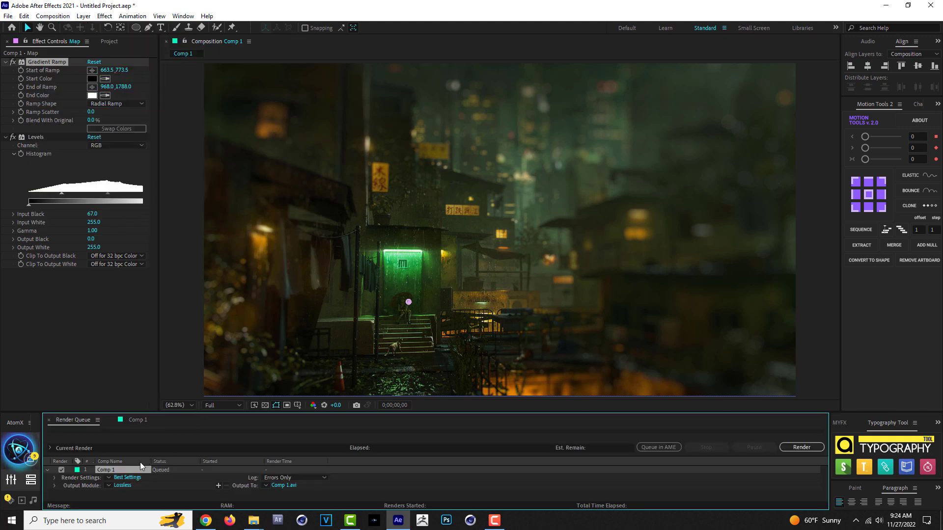
click(122, 485)
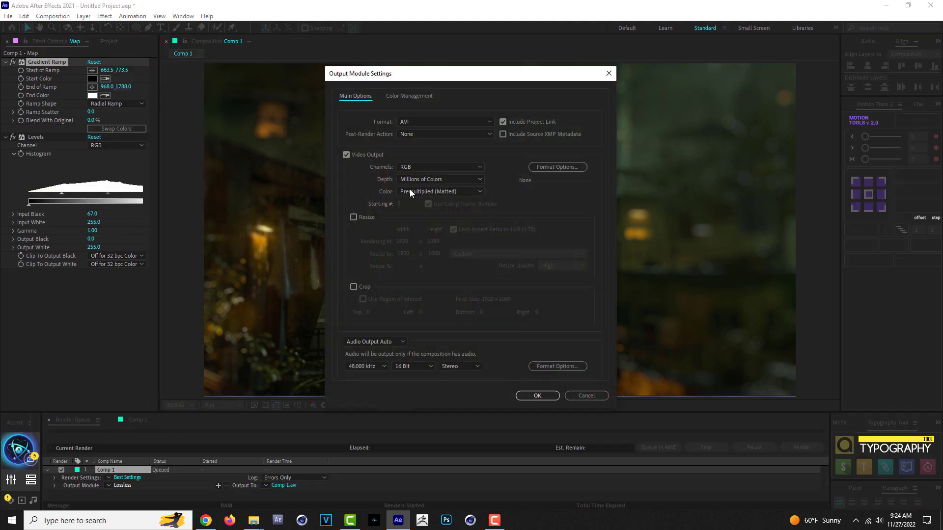
click(489, 123)
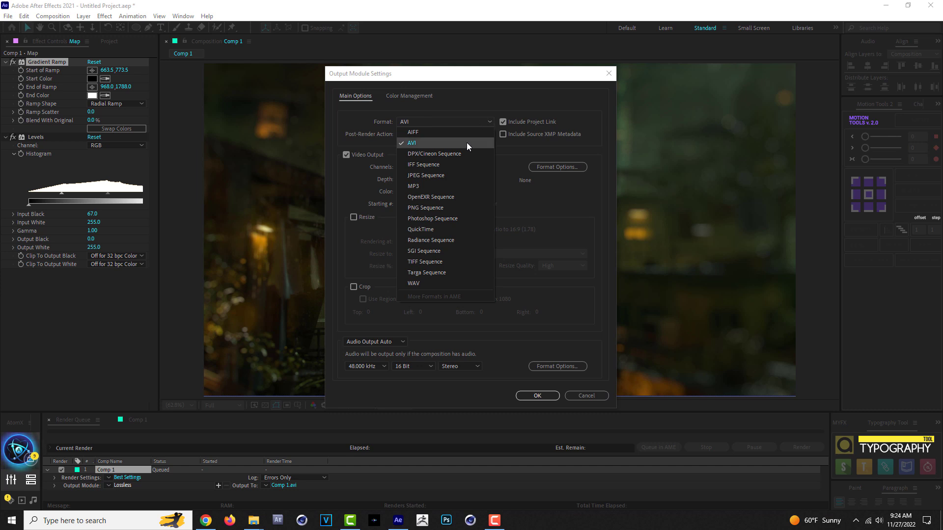
click(442, 175)
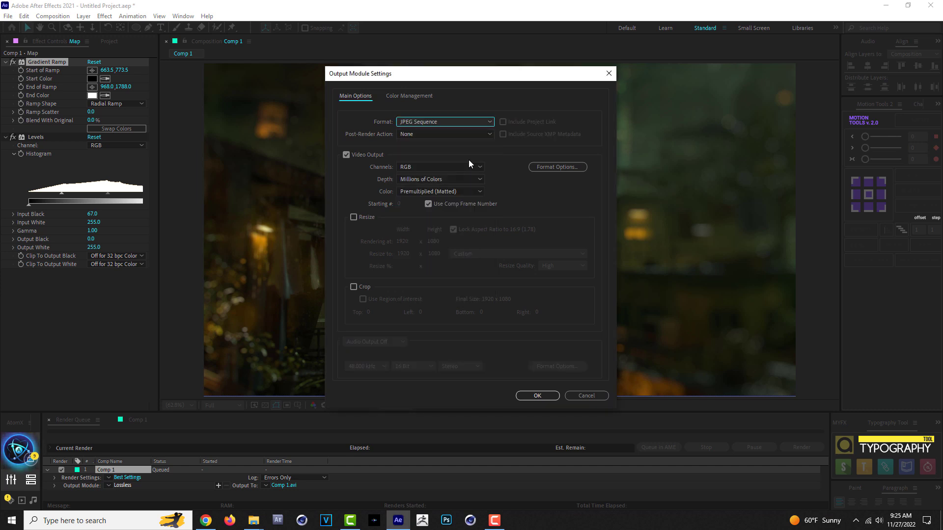
click(539, 396)
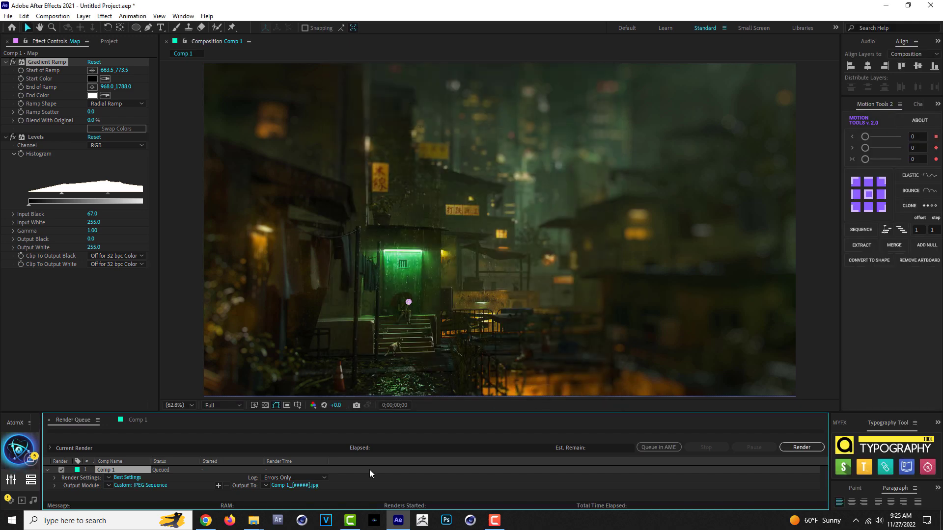
Accept the Comp 1_[#####].jpg output location and render Comp 1
click(293, 485)
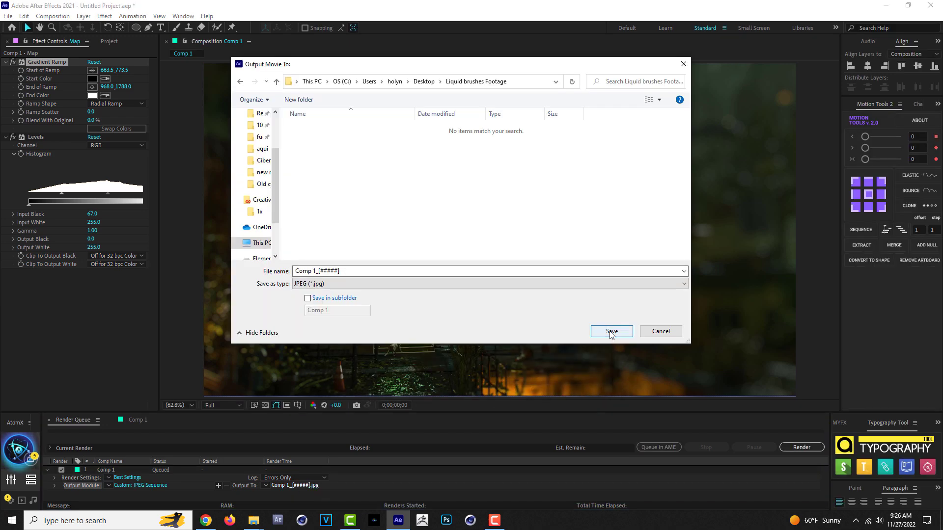
click(611, 331)
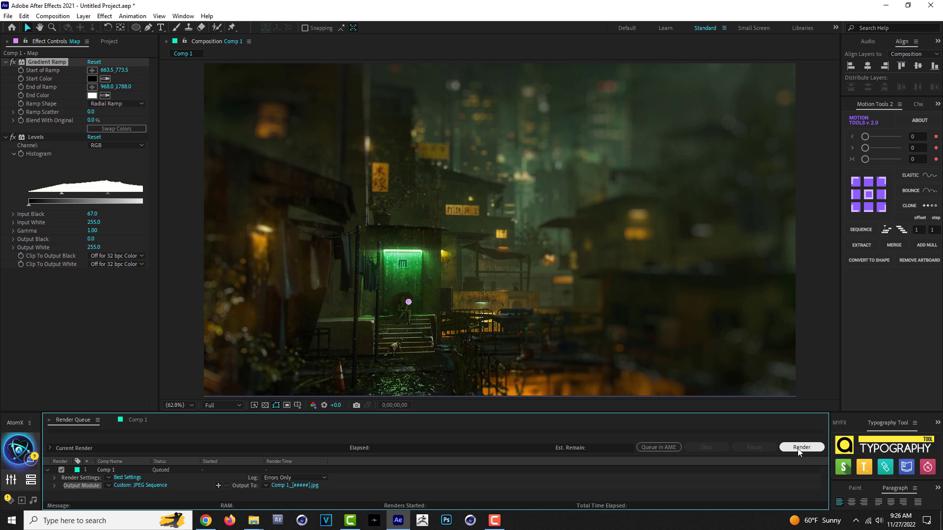
click(798, 449)
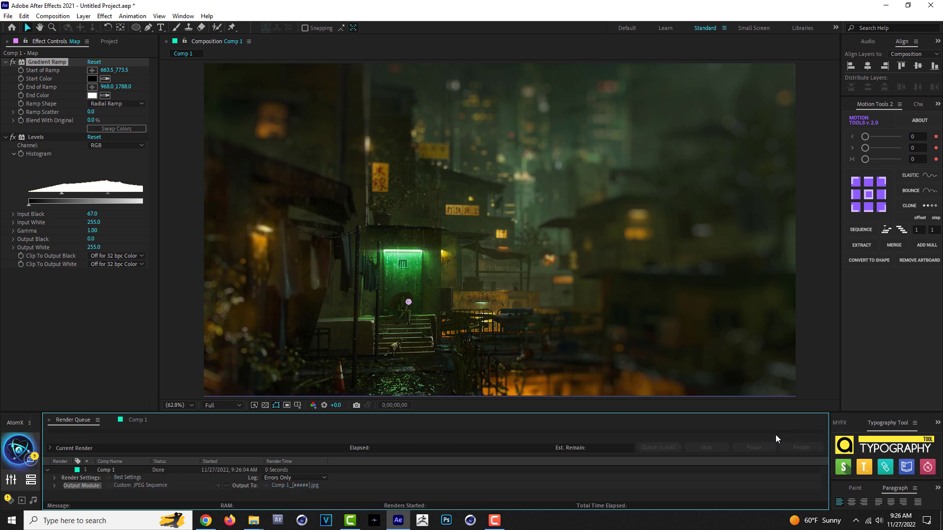
Switch from the Render Queue back to the Comp 1 timeline tab
click(132, 420)
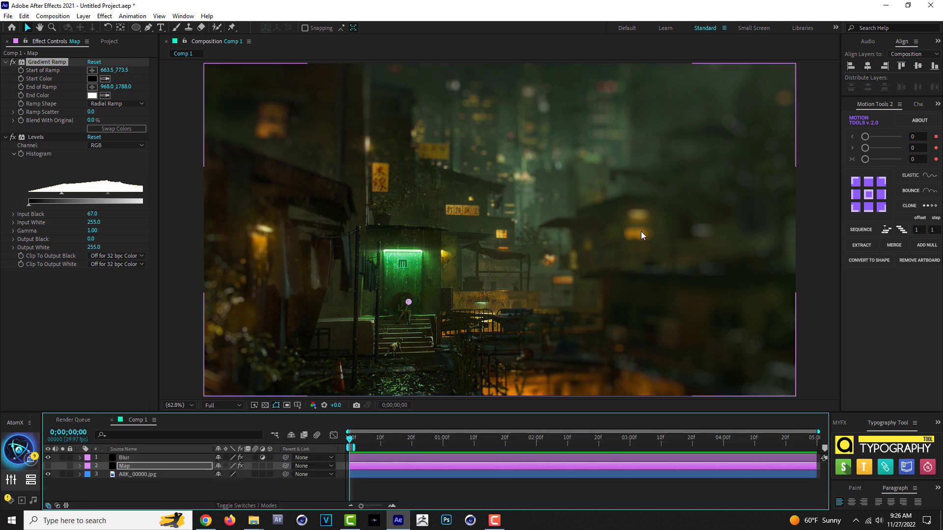